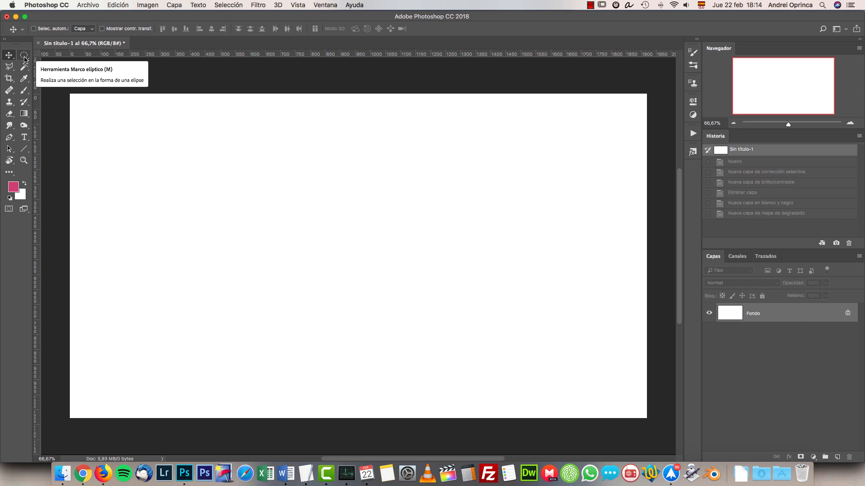
Switch through the Elliptical Marquee, Magic Wand, Polygonal Lasso and Healing Brush tools and return to the Move tool
{"action": "left_click", "coordinate": [24, 56]}
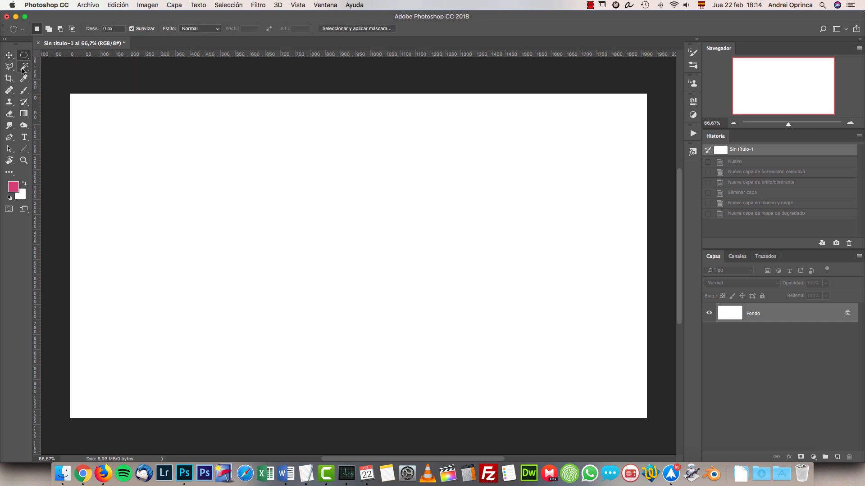
{"action": "left_click", "coordinate": [23, 69]}
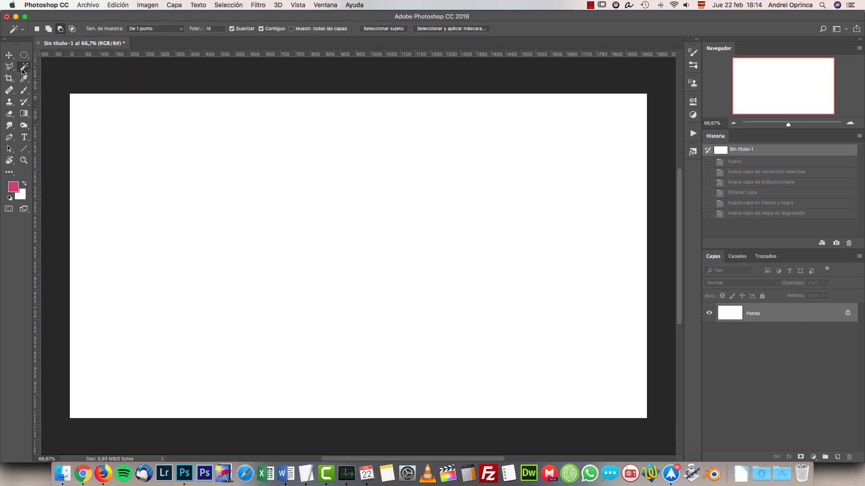
{"action": "left_click", "coordinate": [8, 69]}
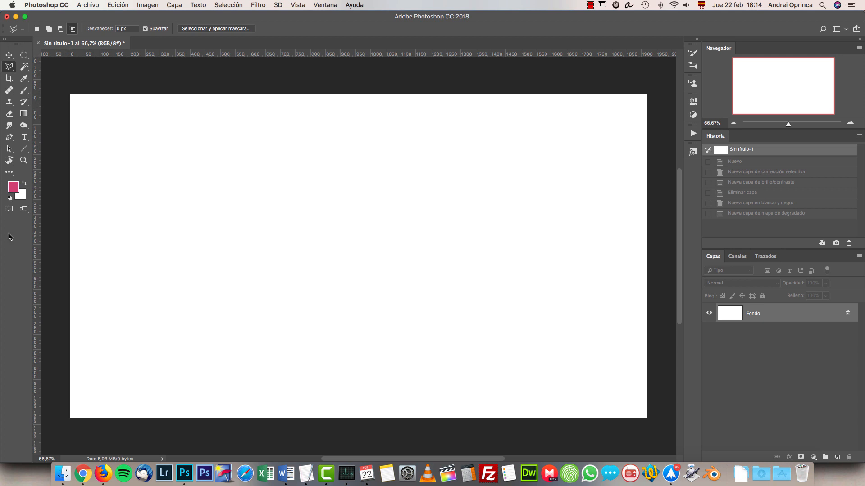
{"action": "left_click", "coordinate": [9, 55]}
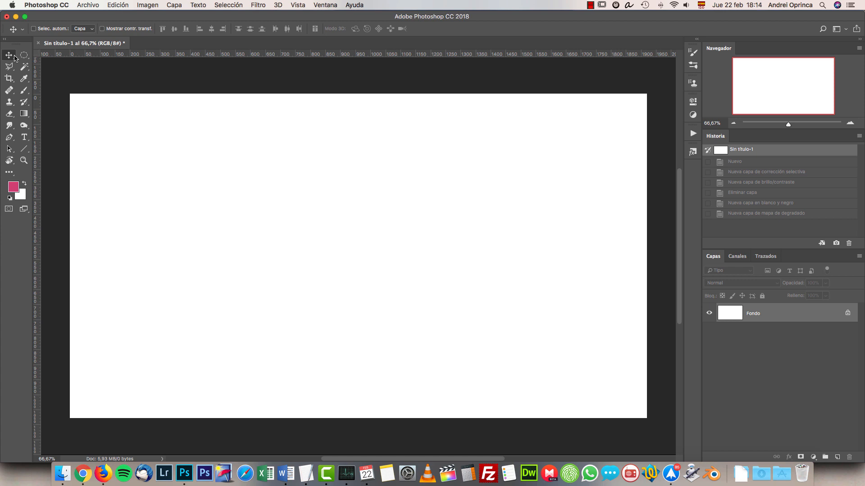
{"action": "key", "text": "v"}
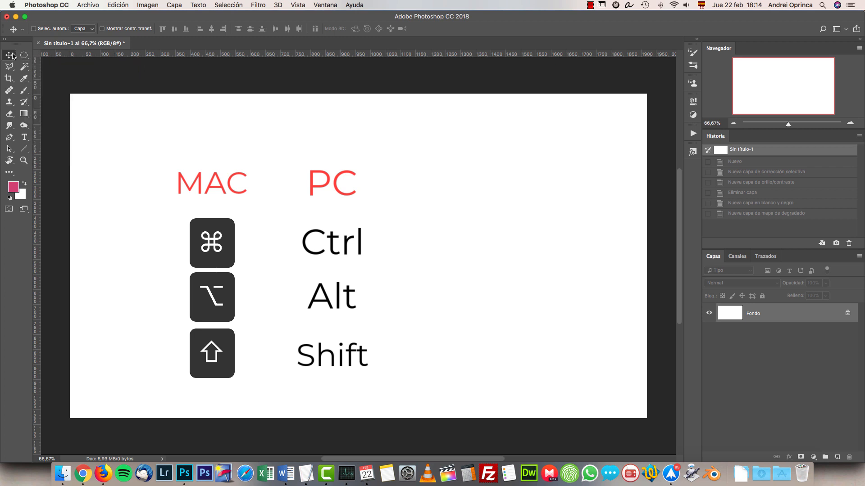
{"action": "left_click", "coordinate": [9, 90]}
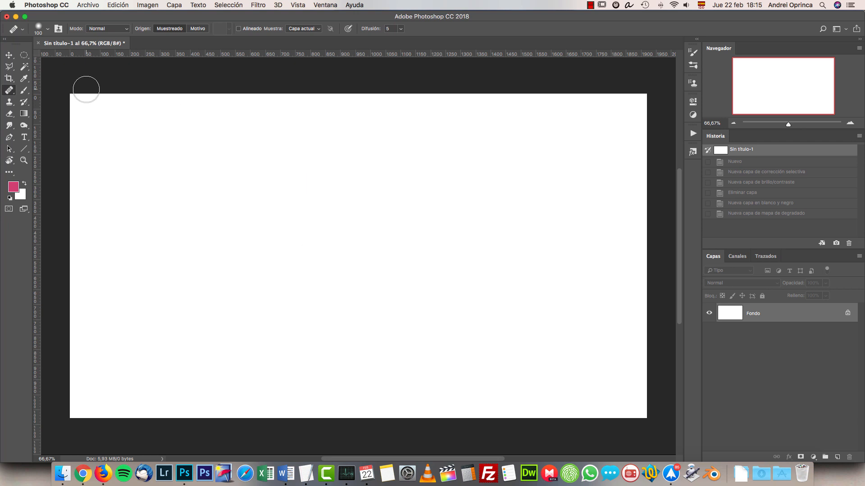
{"action": "key", "text": "v"}
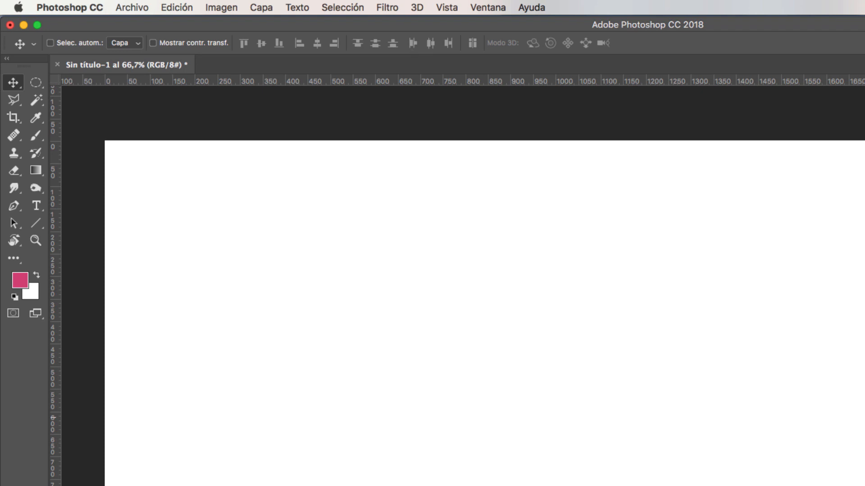
Switch the Move tool's auto-select target to Grupo and back to Capa
{"action": "left_click", "coordinate": [136, 41]}
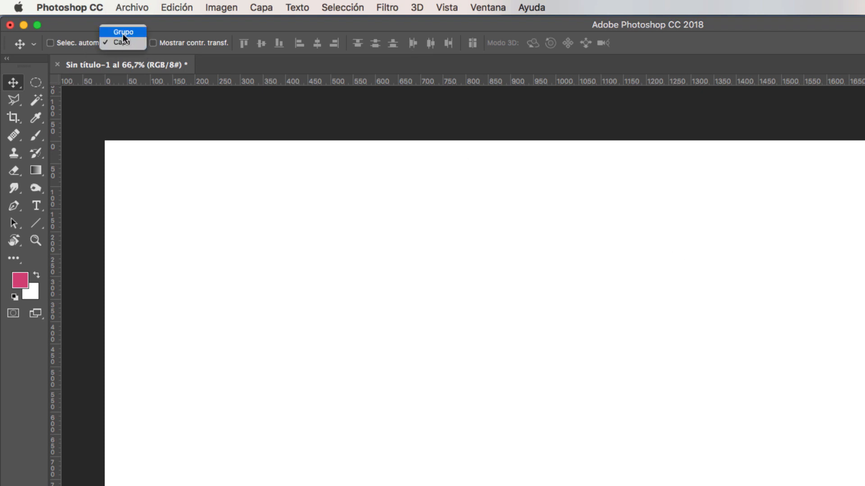
{"action": "left_click", "coordinate": [126, 34]}
{"action": "left_click", "coordinate": [136, 41]}
{"action": "left_click", "coordinate": [118, 50]}
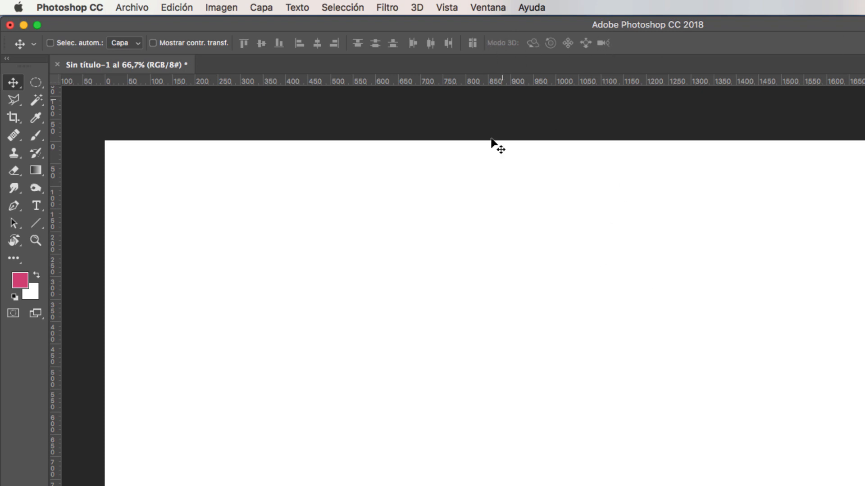
Draw a trial selection on the canvas with the Rectangular Marquee tool and clear it
{"action": "left_click", "coordinate": [36, 84]}
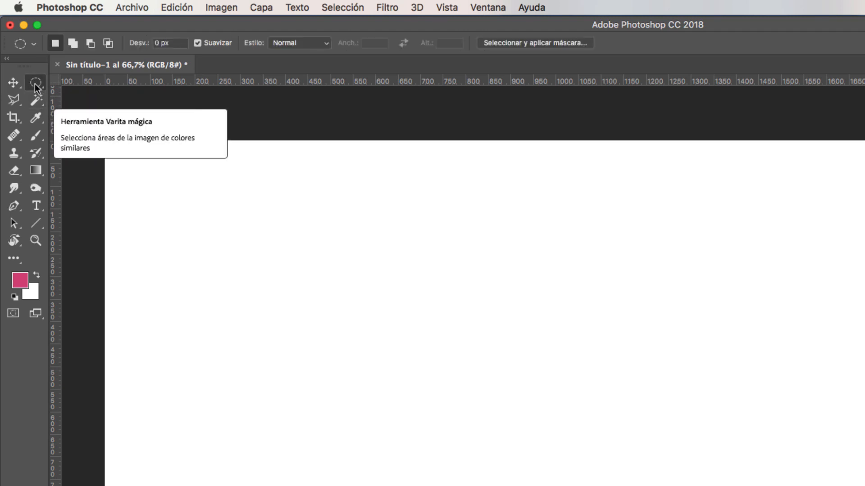
{"action": "left_click", "coordinate": [35, 85]}
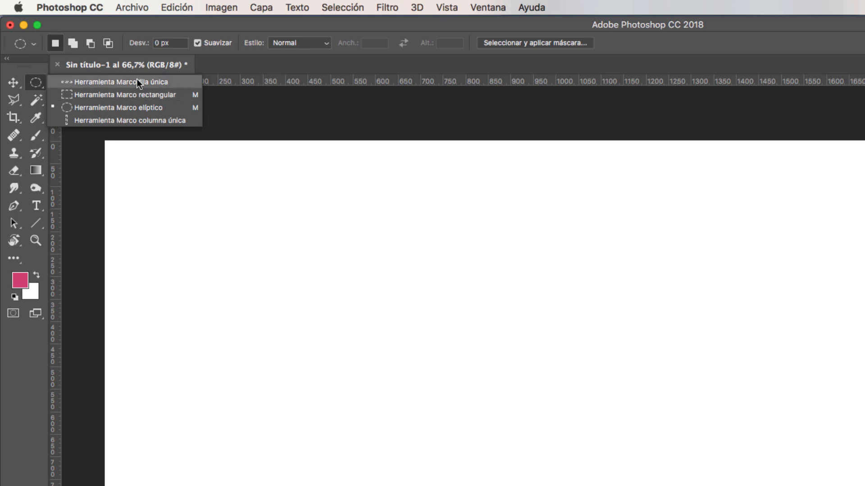
{"action": "left_click", "coordinate": [96, 96]}
{"action": "left_click_drag", "start_coordinate": [35, 82], "coordinate": [109, 95]}
{"action": "left_click", "coordinate": [109, 95]}
{"action": "left_click_drag", "start_coordinate": [294, 200], "coordinate": [499, 304]}
{"action": "left_click", "coordinate": [310, 182]}
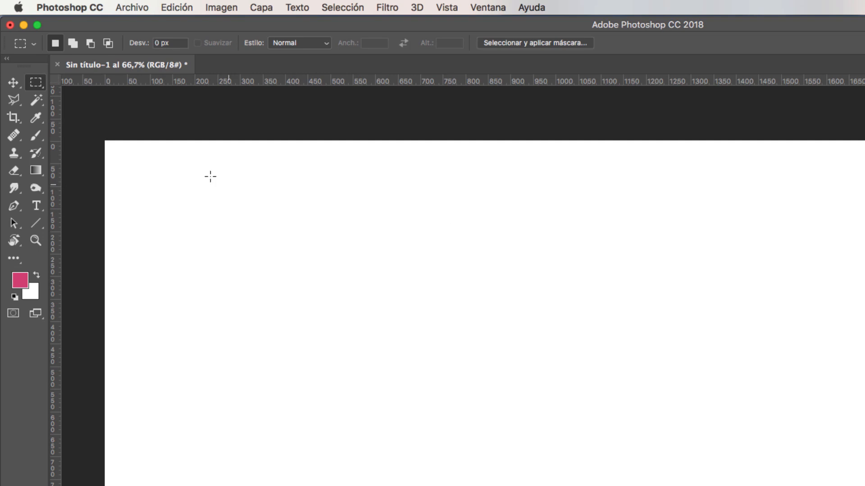
Select the whole white canvas with the Magic Wand tool and deselect it
{"action": "left_click", "coordinate": [13, 104]}
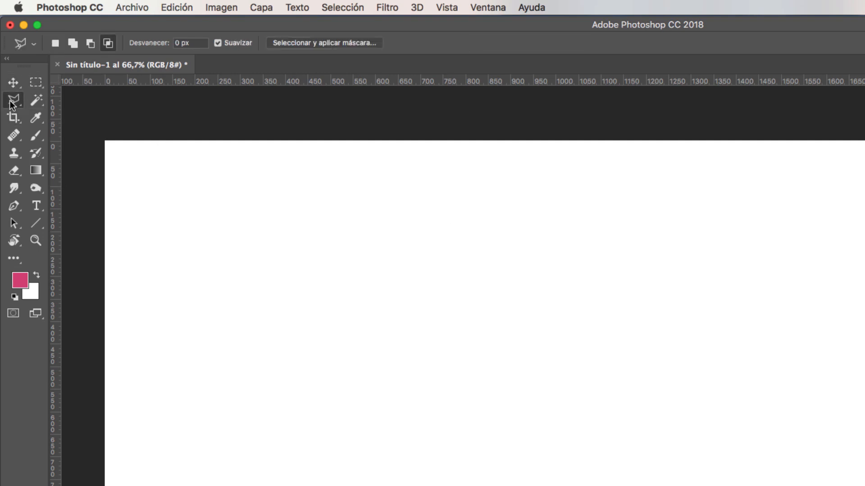
{"action": "left_click", "coordinate": [97, 112]}
{"action": "left_click", "coordinate": [41, 100]}
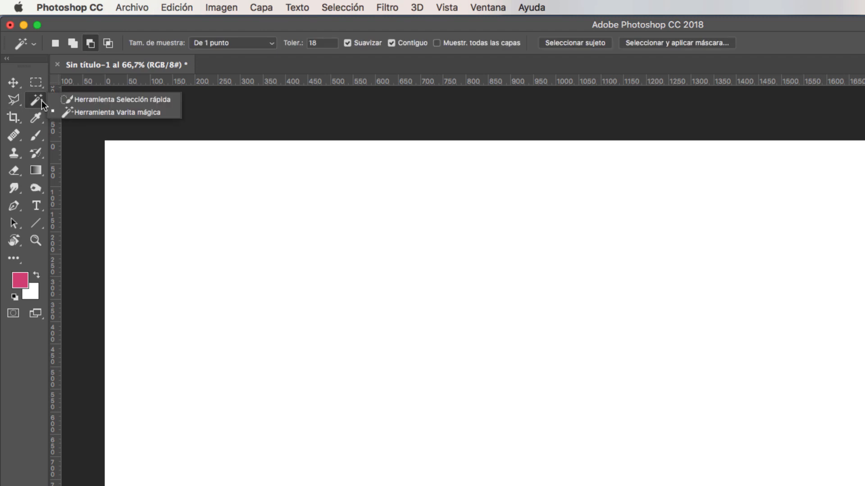
{"action": "left_click", "coordinate": [92, 112]}
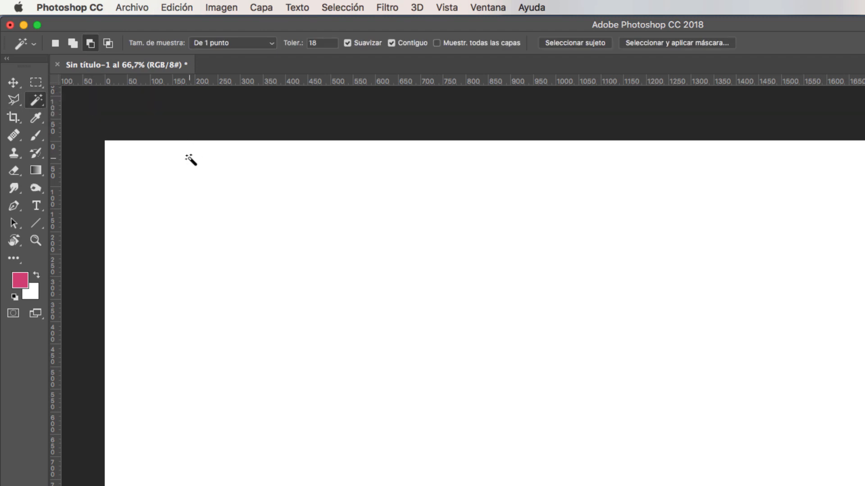
{"action": "left_click", "coordinate": [267, 199]}
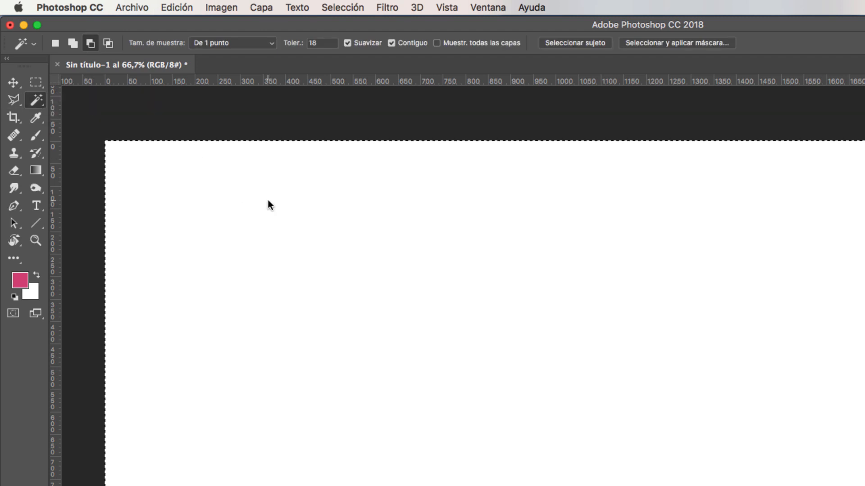
{"action": "key", "text": "super+d"}
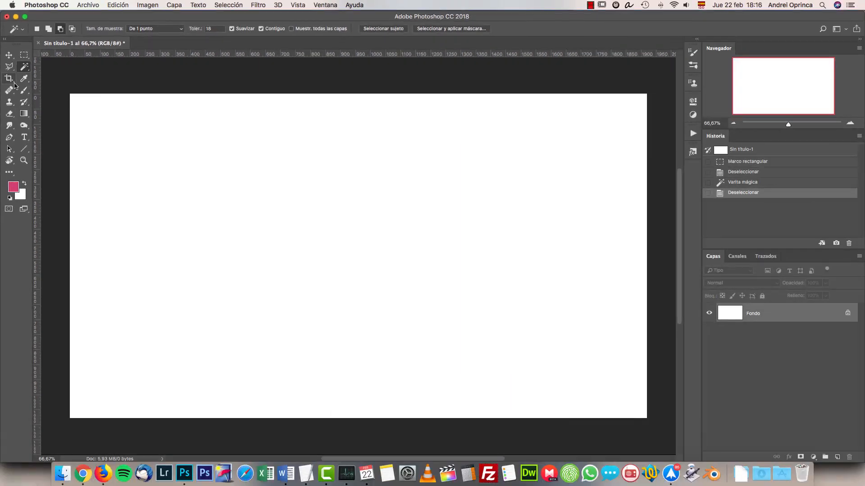
Crop away the left part of the canvas so that it is about 1050 px wide
{"action": "left_click", "coordinate": [15, 118]}
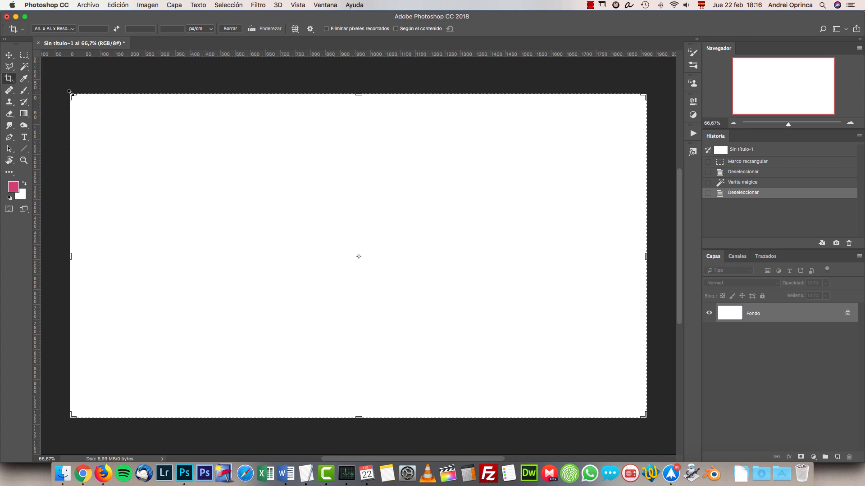
{"action": "left_click_drag", "start_coordinate": [69, 92], "coordinate": [130, 92]}
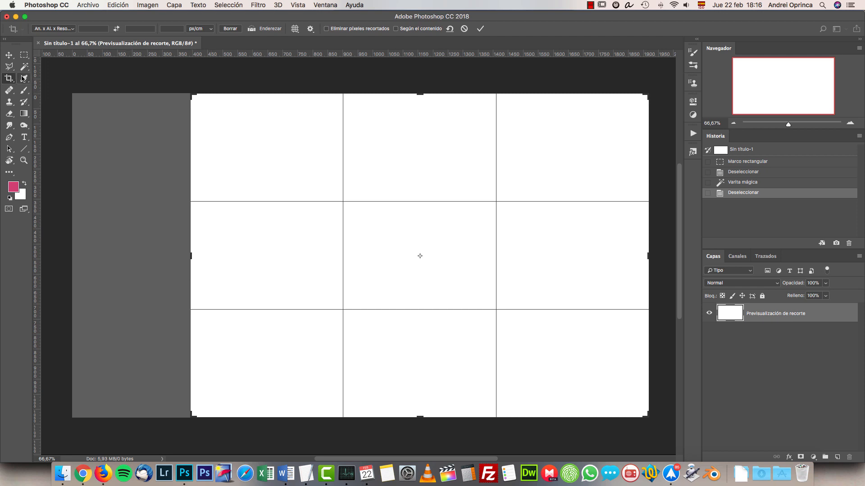
{"action": "left_click_drag", "start_coordinate": [191, 95], "coordinate": [262, 94]}
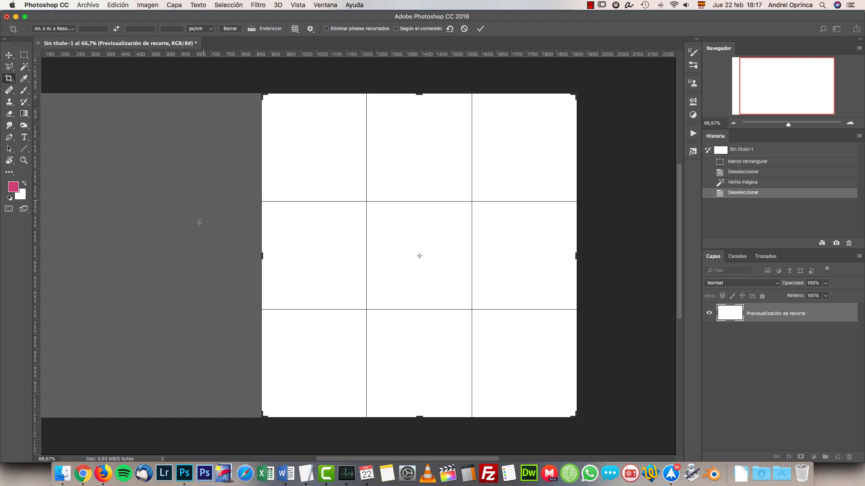
{"action": "key", "text": "Return"}
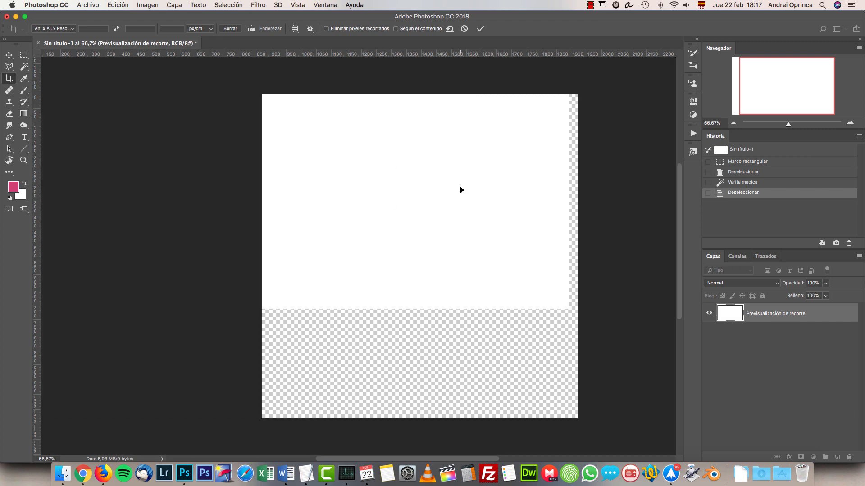
Undo the crop of the canvas
{"action": "key", "text": "super"}
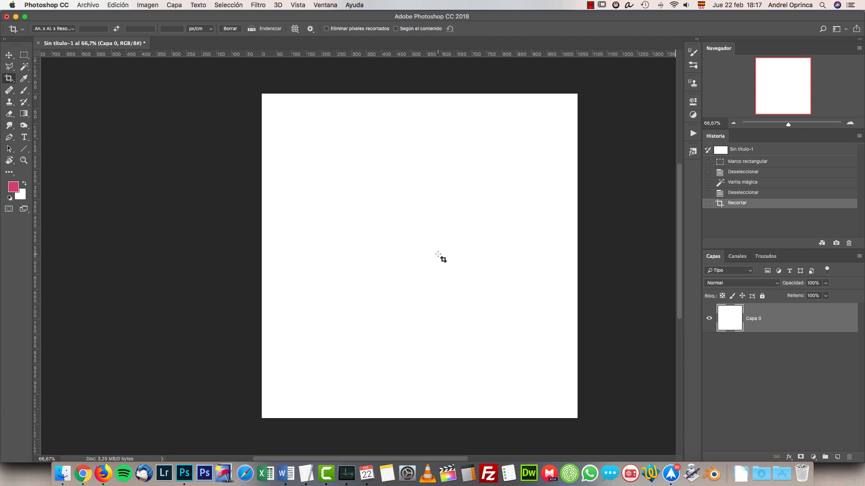
{"action": "key", "text": "super+z"}
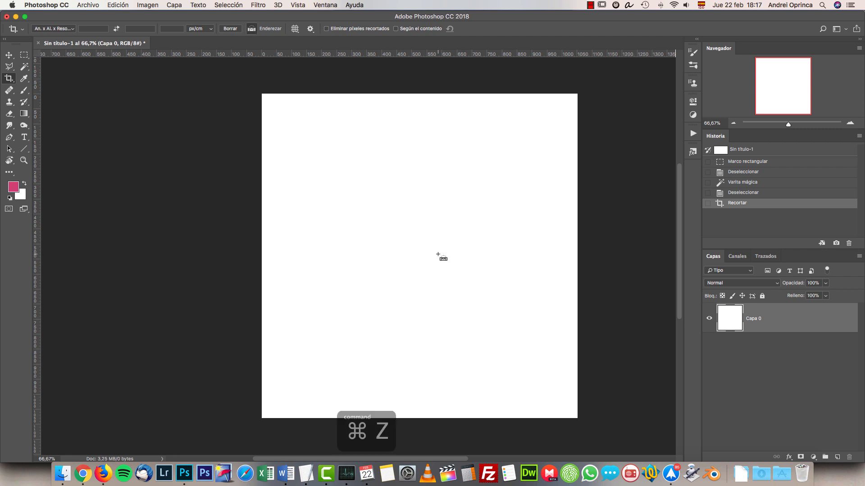
{"action": "left_click_drag", "start_coordinate": [795, 83], "coordinate": [788, 87]}
{"action": "left_click_drag", "start_coordinate": [491, 276], "coordinate": [455, 251]}
{"action": "key", "text": "super+r"}
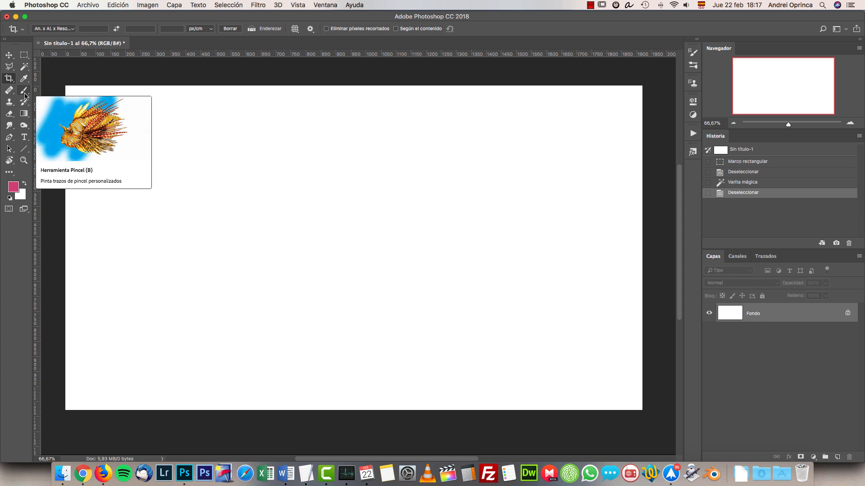
Activate the Brush tool and look through its size settings and default brush presets
{"action": "left_click", "coordinate": [24, 92]}
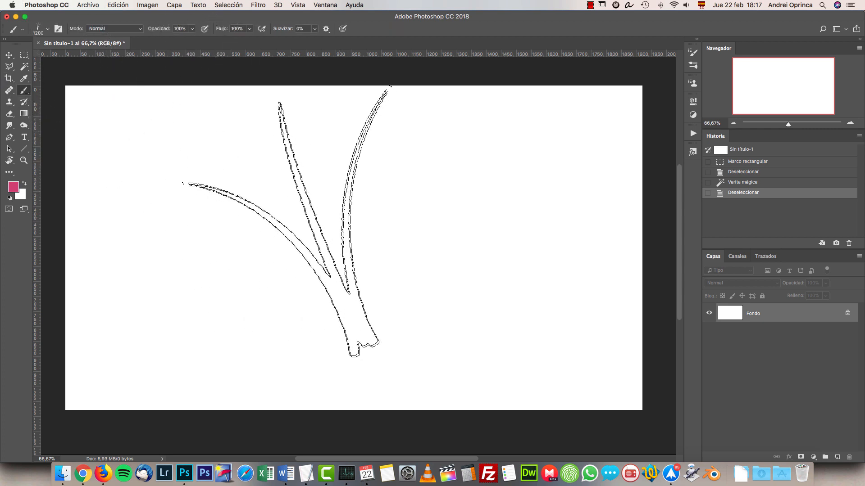
{"action": "right_click", "coordinate": [328, 210]}
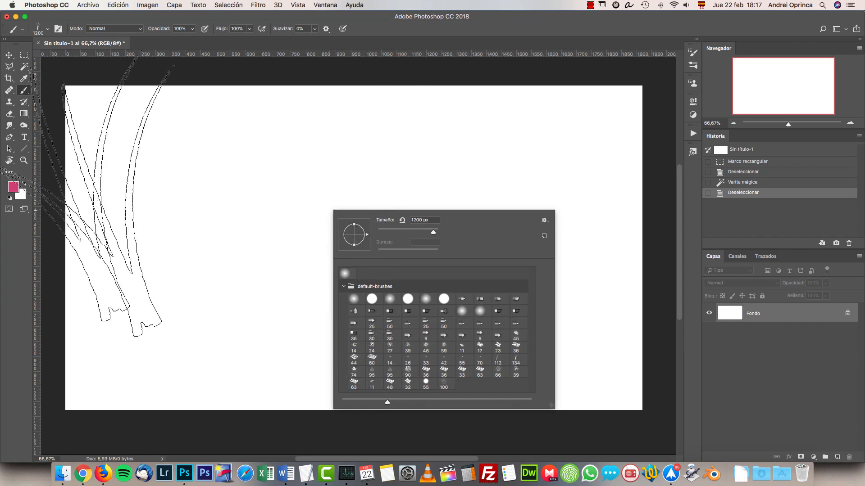
{"action": "right_click", "coordinate": [307, 150]}
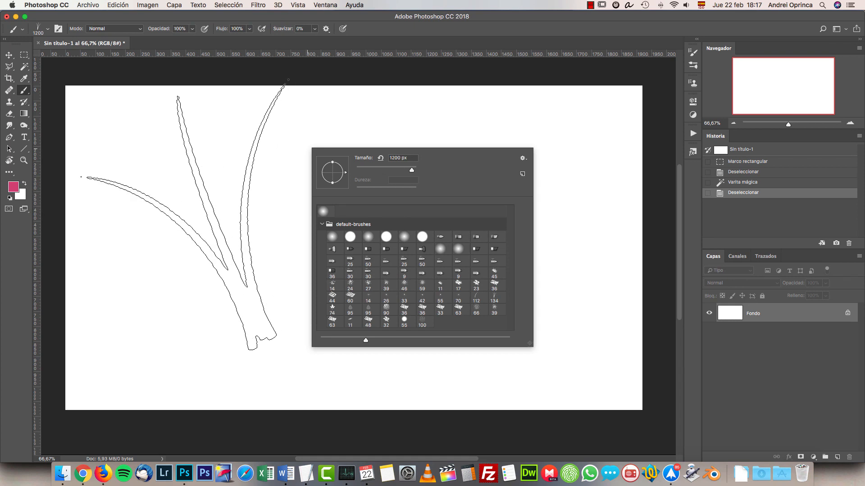
{"action": "left_click", "coordinate": [812, 314]}
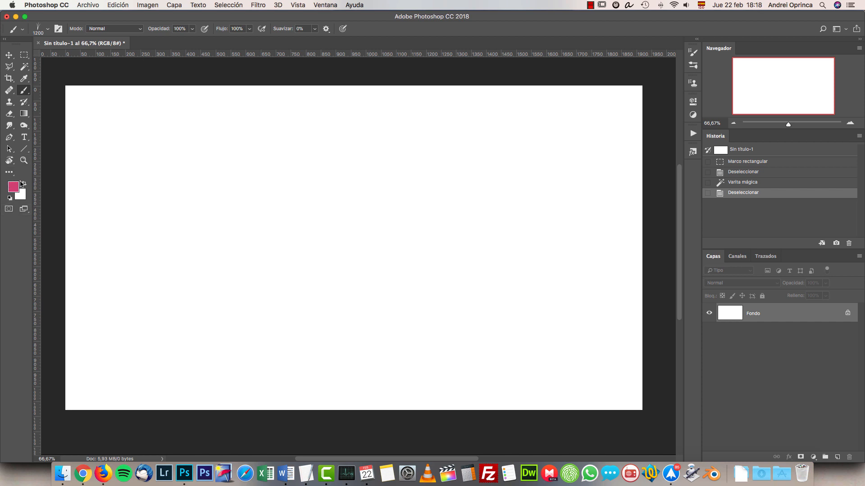
Sample the canvas colour, set the foreground colour to a strong red, and keep the background colour white
{"action": "left_click", "coordinate": [462, 150], "text": "alt"}
{"action": "left_click_drag", "start_coordinate": [464, 148], "coordinate": [421, 182]}
{"action": "left_click", "coordinate": [18, 192]}
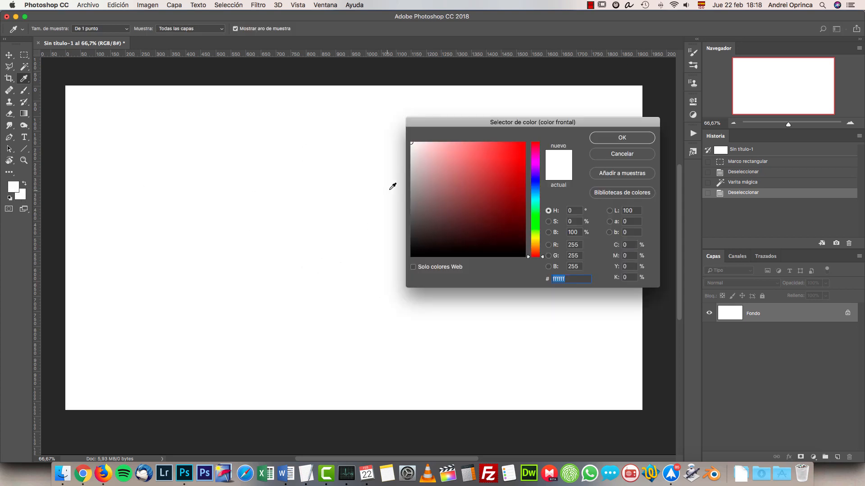
{"action": "left_click", "coordinate": [509, 169]}
{"action": "left_click", "coordinate": [603, 141]}
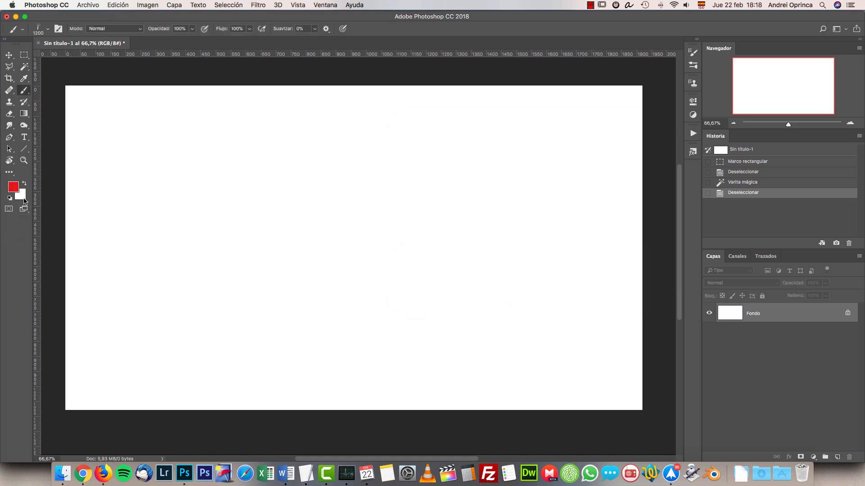
{"action": "left_click", "coordinate": [20, 195]}
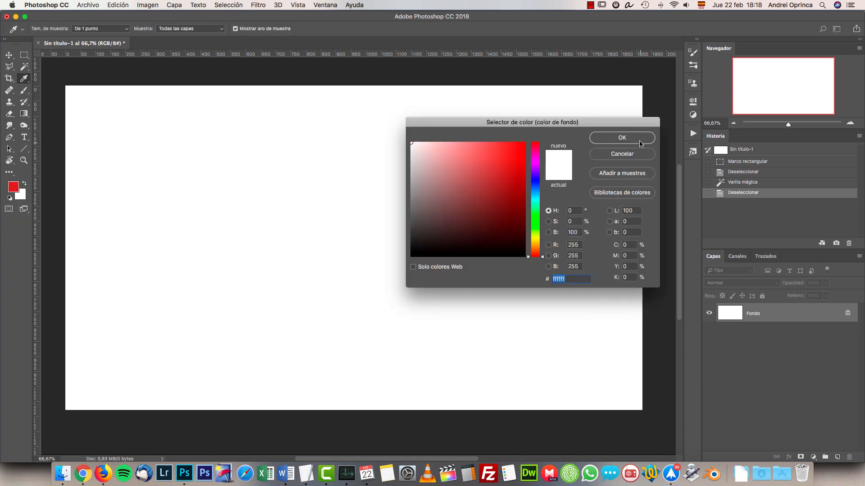
{"action": "left_click", "coordinate": [622, 137]}
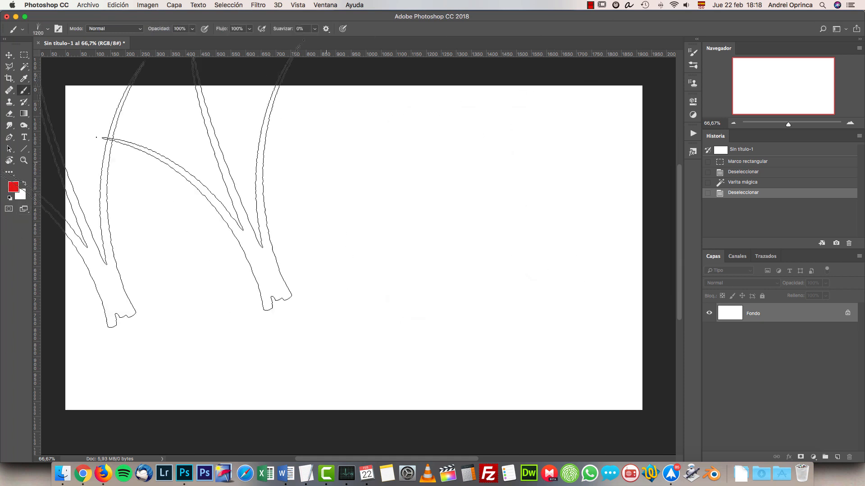
Reset the colours to the default black and white, and set the foreground colour to a bright red
{"action": "left_click", "coordinate": [10, 198]}
{"action": "left_click", "coordinate": [11, 189]}
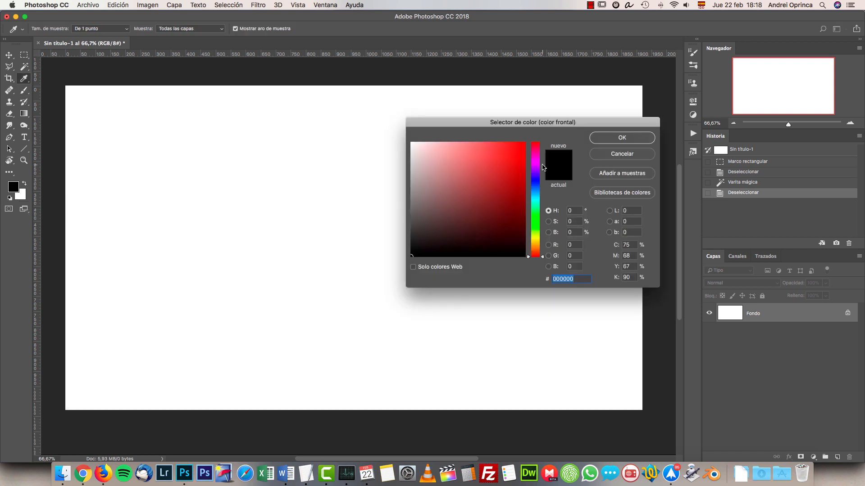
{"action": "left_click", "coordinate": [606, 138]}
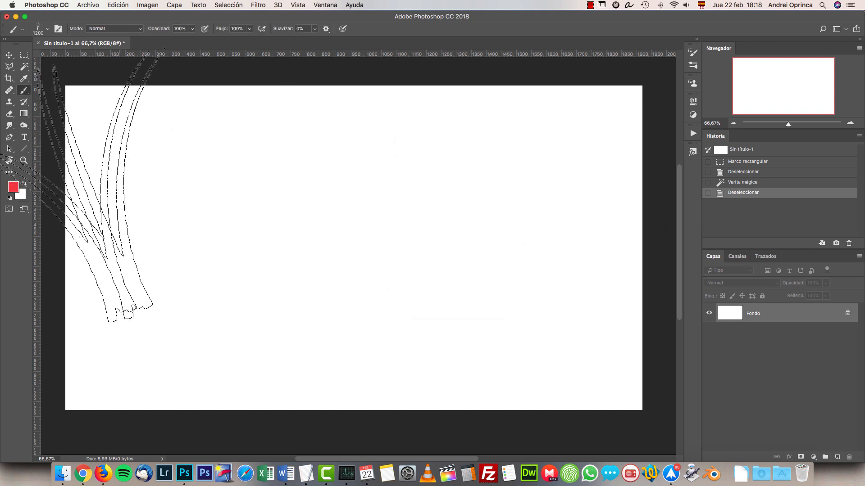
Set the background colour to blue #1c1cda and restore the default black and white colours with the Brush tool active
{"action": "left_click", "coordinate": [21, 196]}
{"action": "left_click", "coordinate": [535, 181]}
{"action": "left_click", "coordinate": [523, 147]}
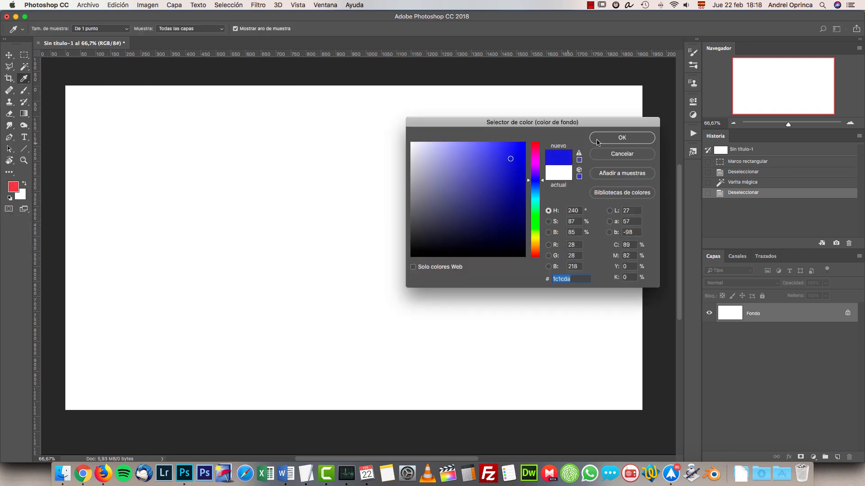
{"action": "left_click", "coordinate": [622, 137]}
{"action": "key", "text": "b"}
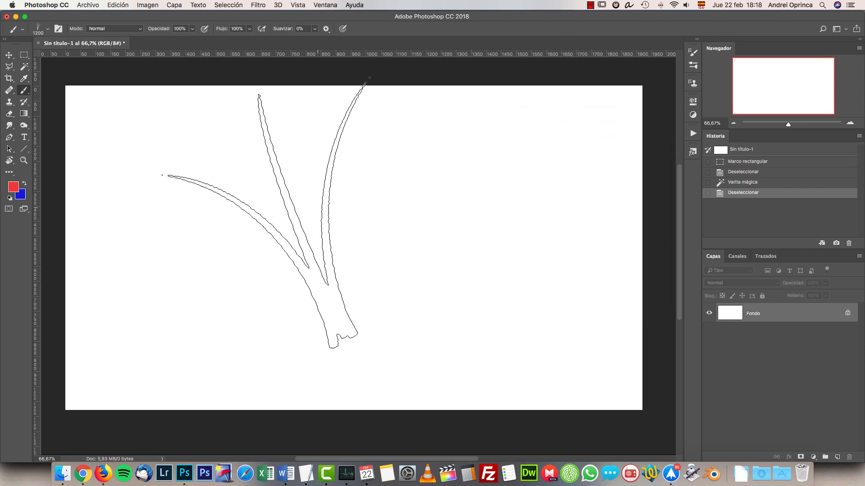
{"action": "key", "text": "d"}
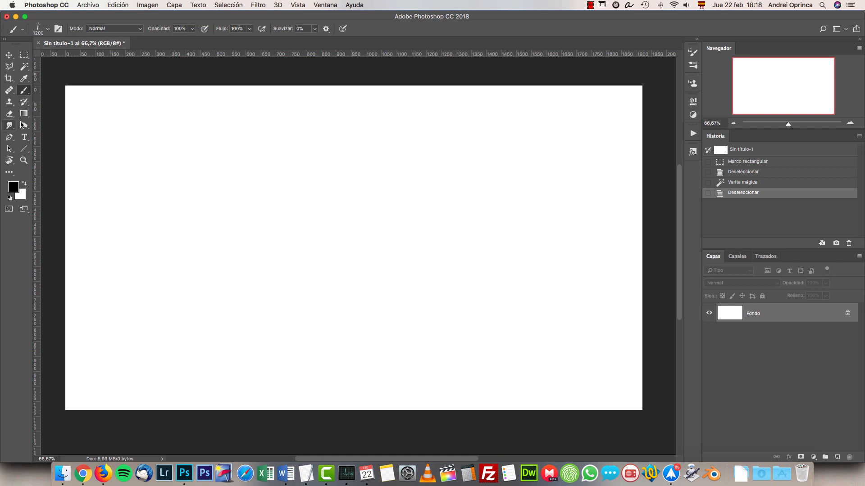
Activate the Healing Brush tool and look through the other retouching tools grouped with it
{"action": "left_click", "coordinate": [8, 93]}
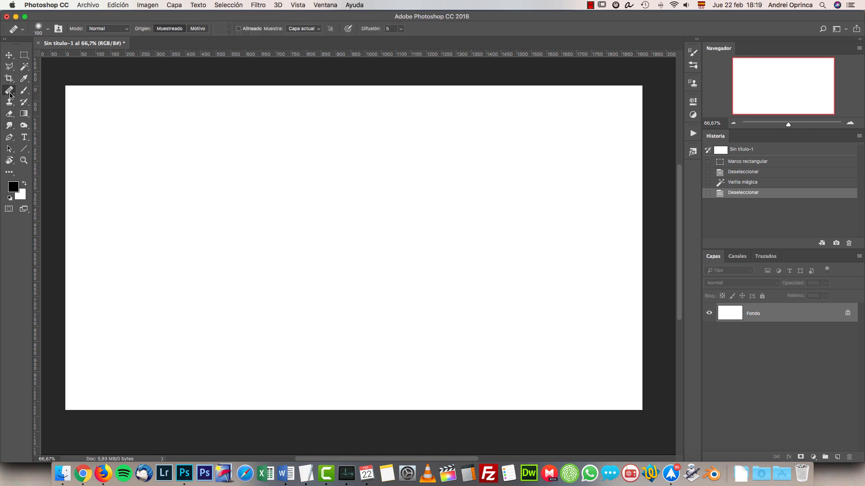
{"action": "left_click", "coordinate": [10, 95]}
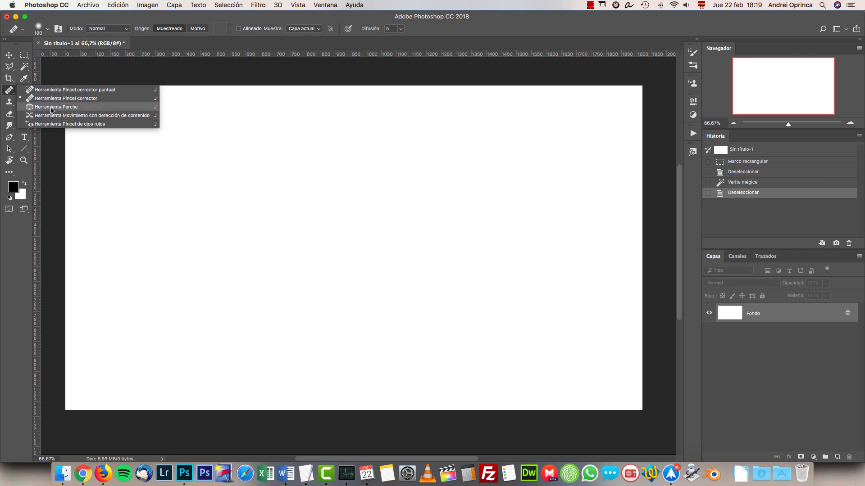
{"action": "left_click", "coordinate": [12, 93]}
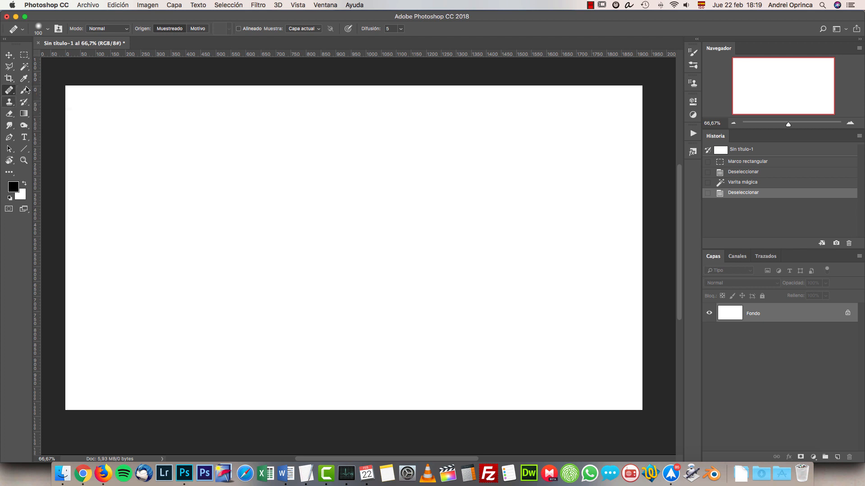
Switch to the Pencil tool and draw a thin black wavy line across the upper half of the canvas
{"action": "left_click", "coordinate": [20, 95]}
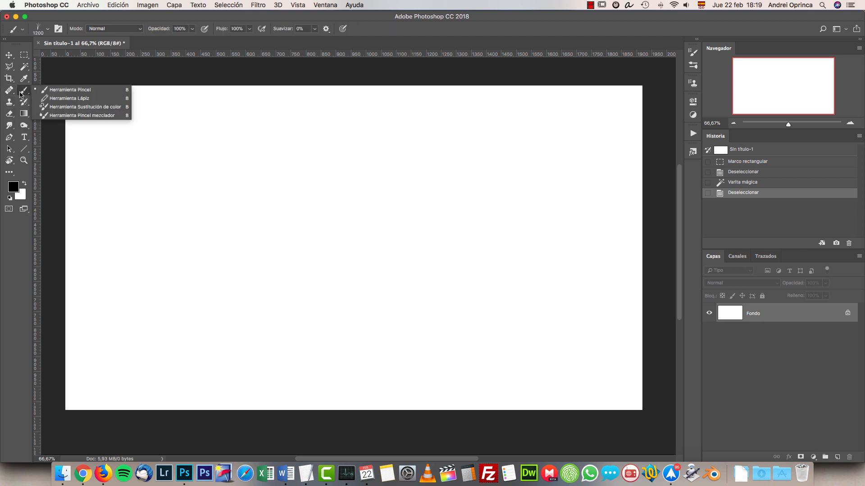
{"action": "left_click", "coordinate": [68, 99]}
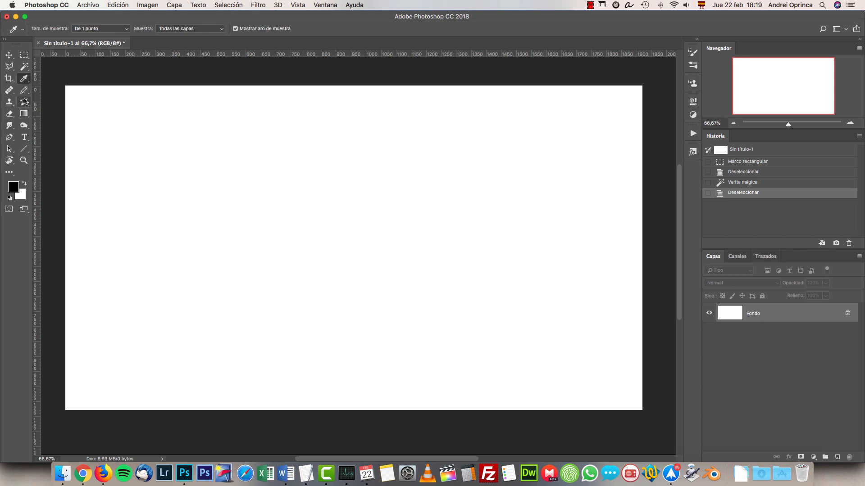
{"action": "mouse_move", "coordinate": [183, 206]}
{"action": "left_mouse_down"}
{"action": "mouse_move", "coordinate": [230, 207]}
{"action": "mouse_move", "coordinate": [307, 178]}
{"action": "mouse_move", "coordinate": [415, 192]}
{"action": "mouse_move", "coordinate": [377, 227]}
{"action": "left_mouse_up"}
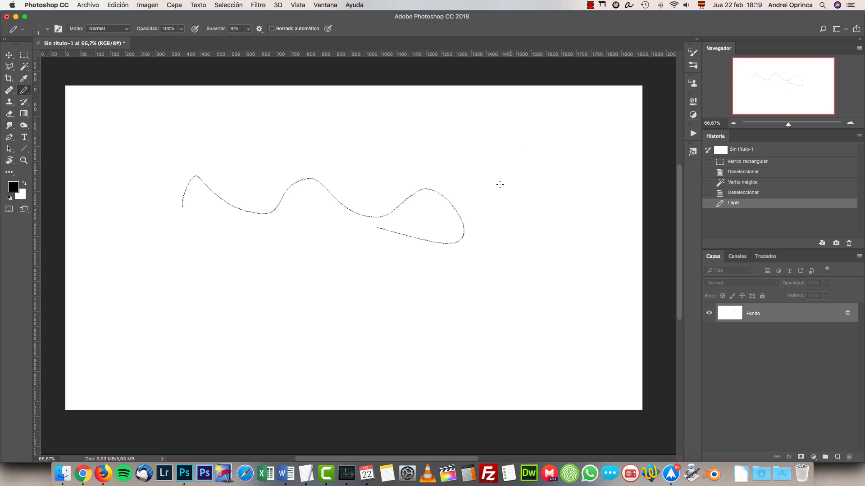
Draw a second, shorter wavy pencil line below the first one, working at 100% zoom
{"action": "left_click_drag", "start_coordinate": [723, 122], "coordinate": [701, 121]}
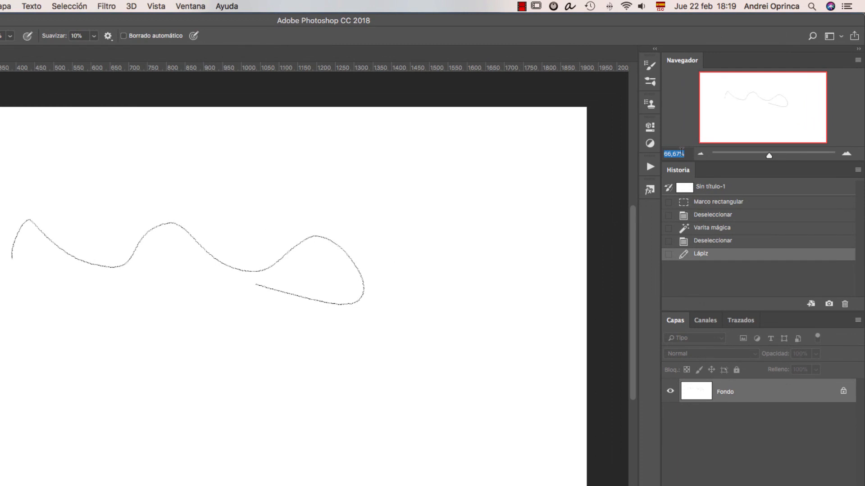
{"action": "left_click", "coordinate": [685, 154]}
{"action": "left_click", "coordinate": [847, 154]}
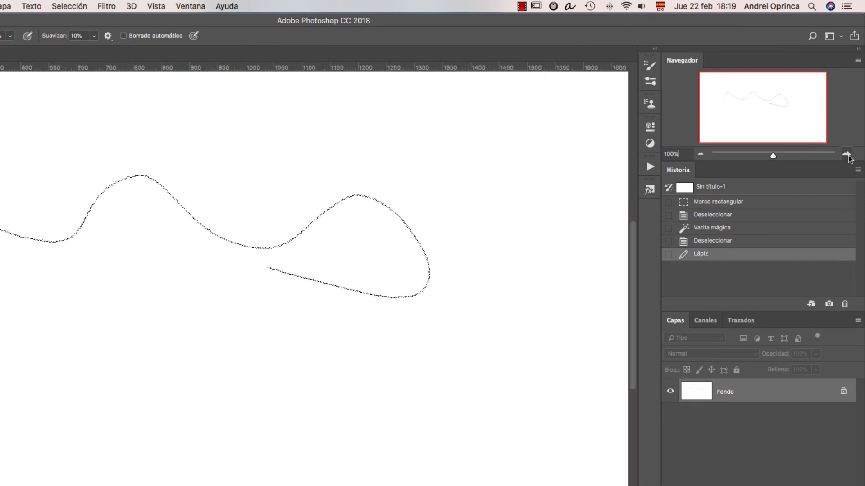
{"action": "left_click_drag", "start_coordinate": [107, 269], "coordinate": [262, 295]}
{"action": "left_click_drag", "start_coordinate": [195, 324], "coordinate": [147, 323]}
{"action": "mouse_move", "coordinate": [68, 334]}
{"action": "left_mouse_down"}
{"action": "mouse_move", "coordinate": [198, 345]}
{"action": "mouse_move", "coordinate": [333, 331]}
{"action": "left_mouse_up"}
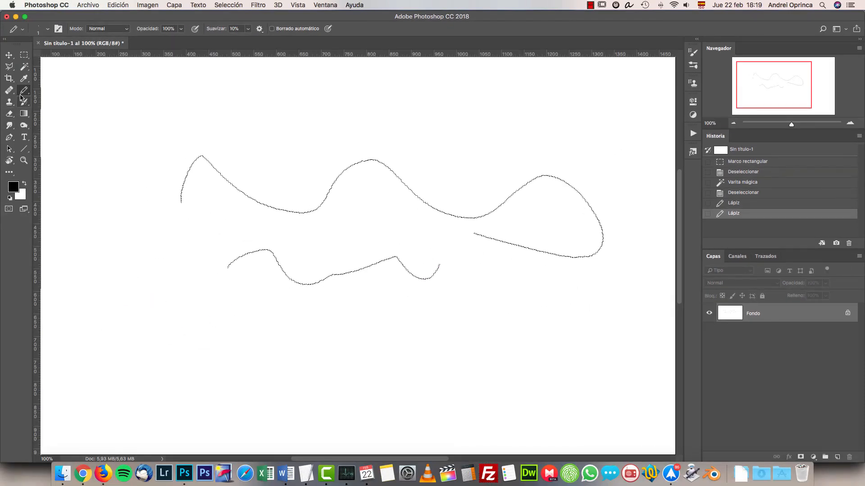
Switch back to the Brush tool and paint a black stroke across the pencil lines with the 1200 px grass-shaped brush
{"action": "right_click", "coordinate": [25, 92]}
{"action": "left_click", "coordinate": [56, 90]}
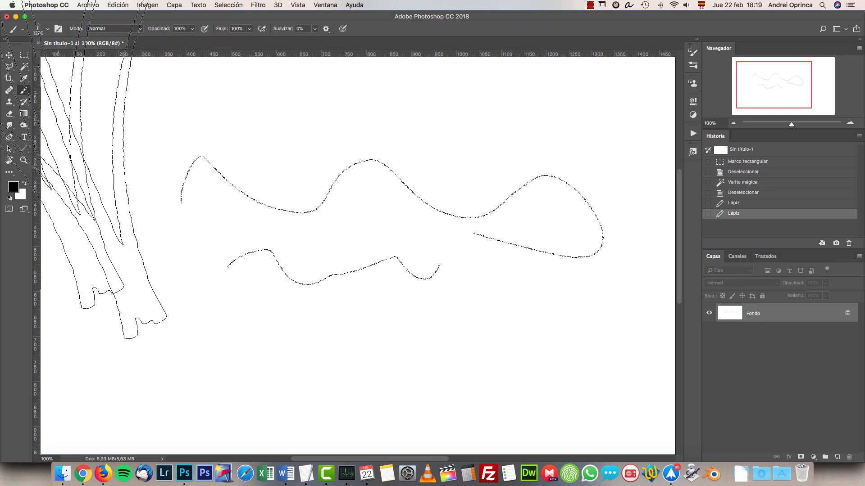
{"action": "left_click_drag", "start_coordinate": [309, 231], "coordinate": [411, 185]}
Choose the hard round brush preset, make white the foreground colour and fill the whole background layer with it
{"action": "right_click", "coordinate": [415, 186]}
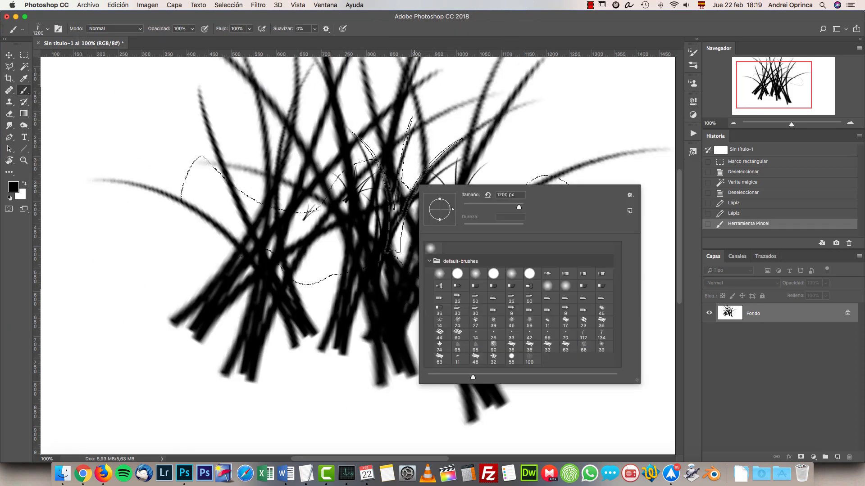
{"action": "key", "text": "super+a"}
{"action": "key", "text": "BackSpace"}
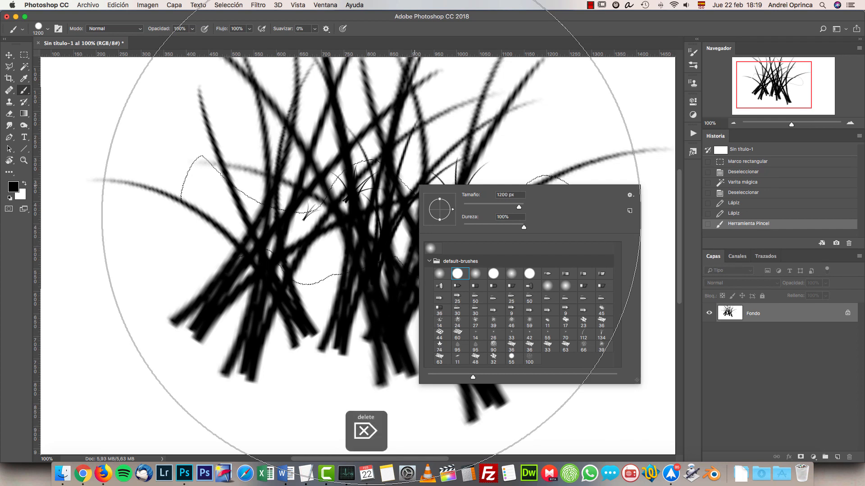
{"action": "left_click", "coordinate": [773, 319]}
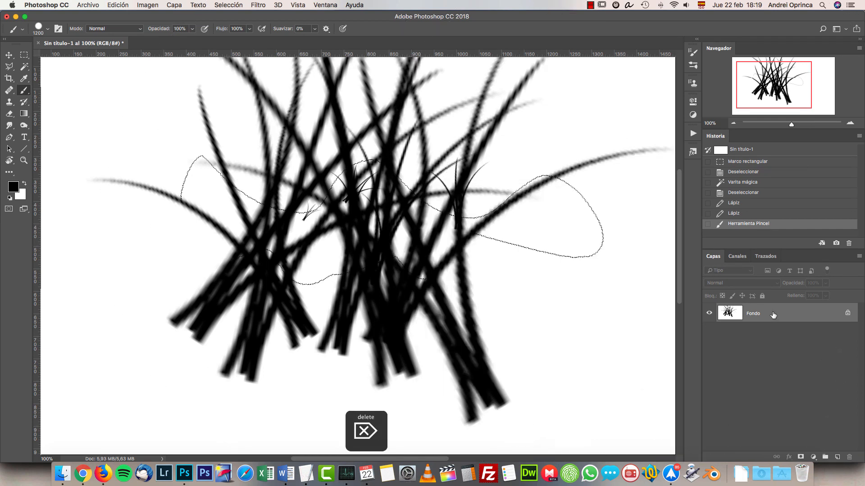
{"action": "key", "text": "x"}
{"action": "key", "text": "alt+BackSpace"}
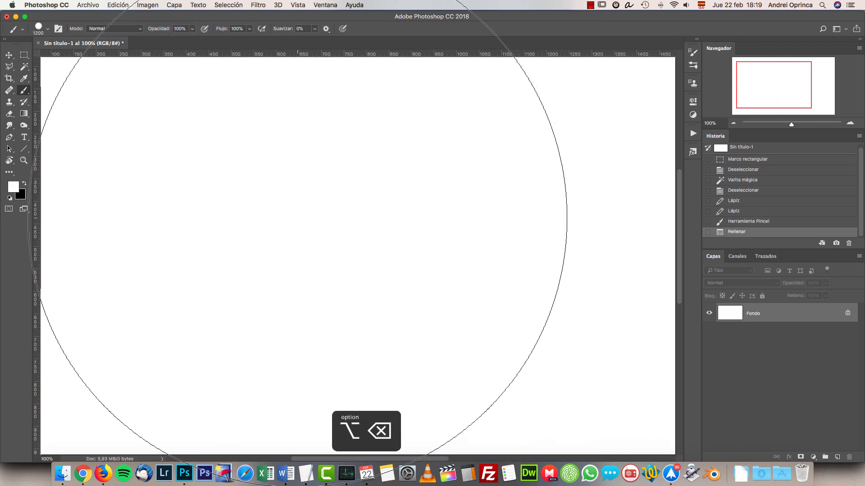
Set the brush size to 5000 px and its hardness to 61%, and swap the colours to make black the foreground
{"action": "right_click", "coordinate": [303, 219]}
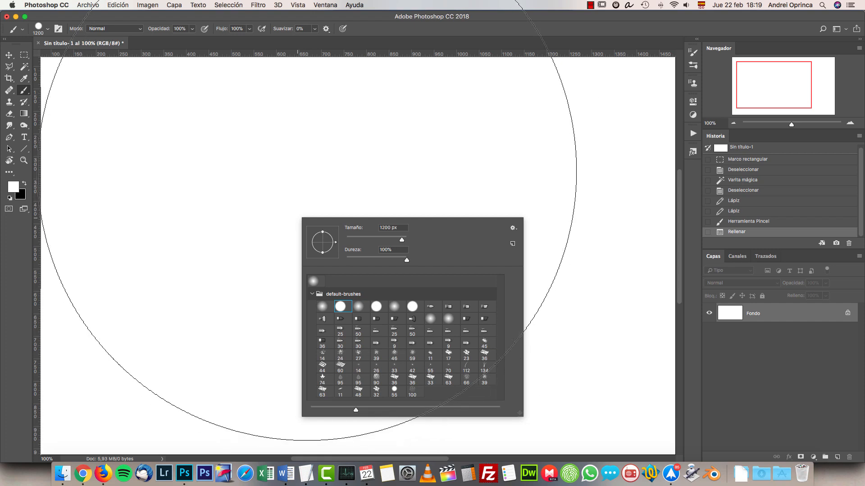
{"action": "right_click", "coordinate": [312, 171]}
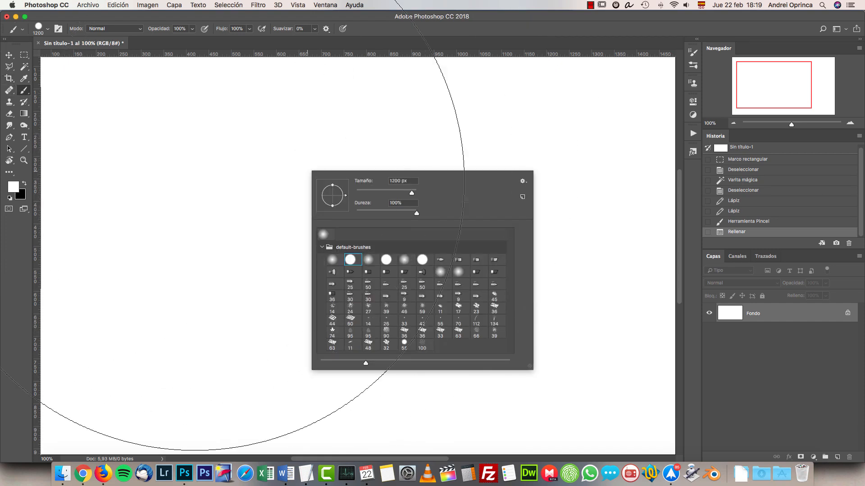
{"action": "left_click", "coordinate": [368, 193]}
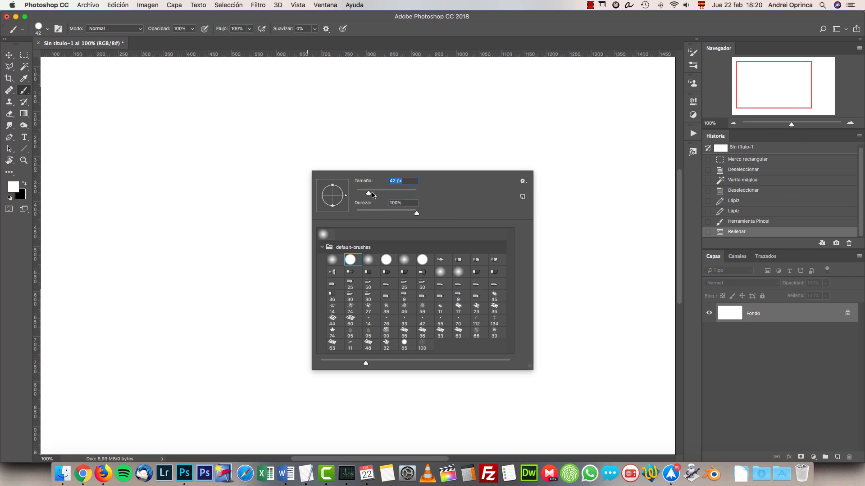
{"action": "left_click_drag", "start_coordinate": [370, 194], "coordinate": [413, 195]}
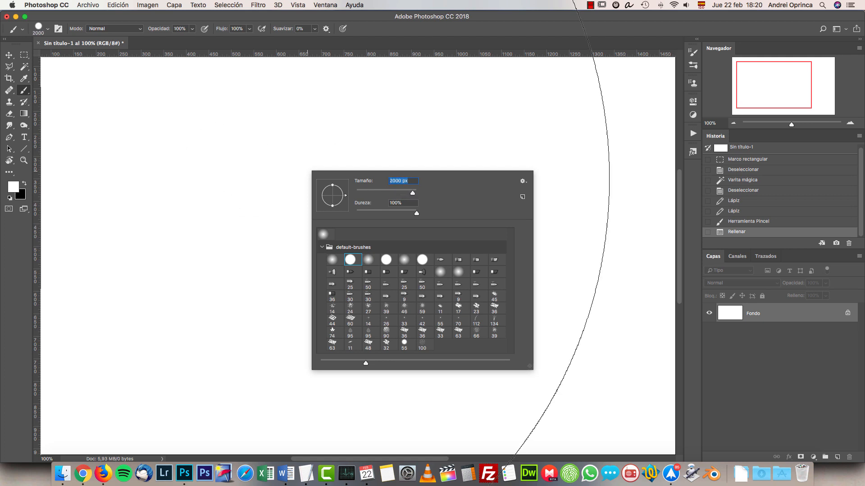
{"action": "mouse_move", "coordinate": [413, 193]}
{"action": "left_mouse_down"}
{"action": "mouse_move", "coordinate": [395, 214]}
{"action": "mouse_move", "coordinate": [408, 193]}
{"action": "mouse_move", "coordinate": [429, 195]}
{"action": "left_mouse_up"}
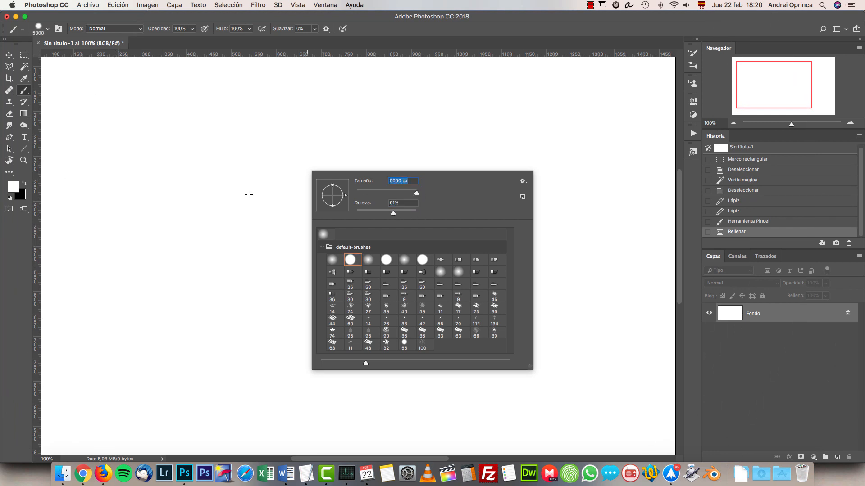
{"action": "left_click", "coordinate": [740, 319]}
{"action": "left_click", "coordinate": [25, 184]}
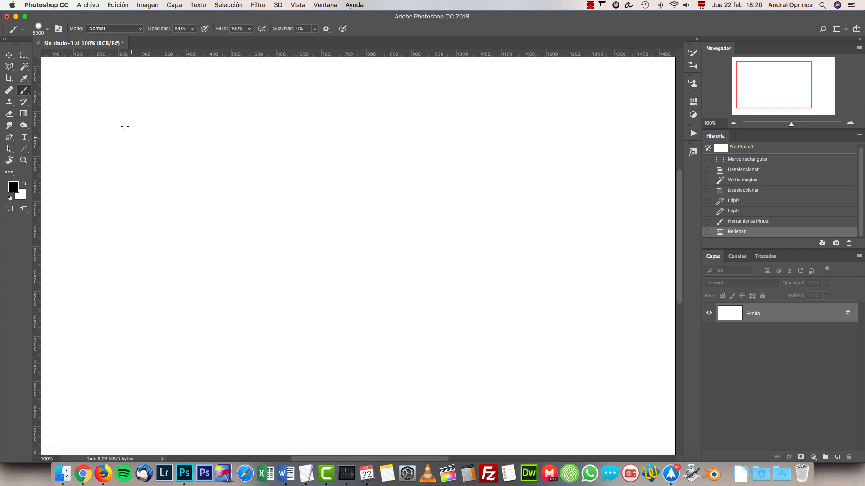
Try painting a black stroke on the canvas with the oversized brush and undo it
{"action": "right_click", "coordinate": [212, 139]}
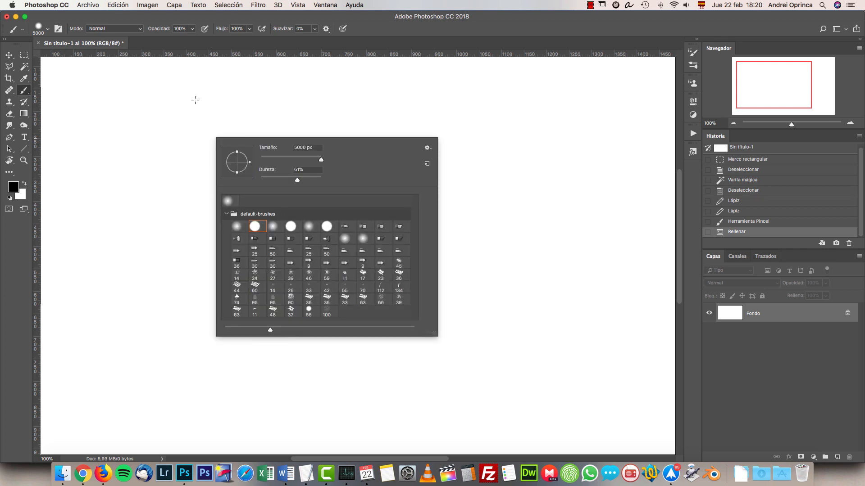
{"action": "left_click", "coordinate": [189, 158]}
{"action": "left_click_drag", "start_coordinate": [189, 159], "coordinate": [280, 182]}
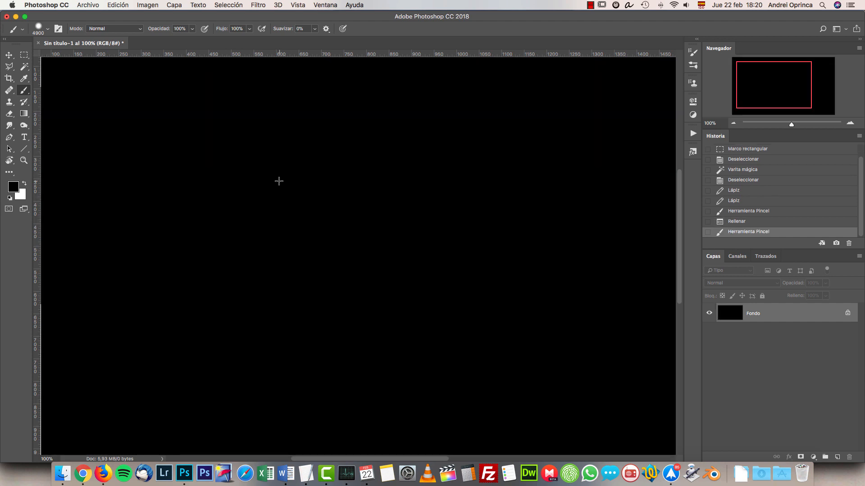
{"action": "key", "text": "super+z"}
Set the brush size to 62 px and stamp a single black dot on the white canvas
{"action": "key", "text": "bracketleft"}
{"action": "right_click", "coordinate": [277, 175]}
{"action": "type", "text": "62"}
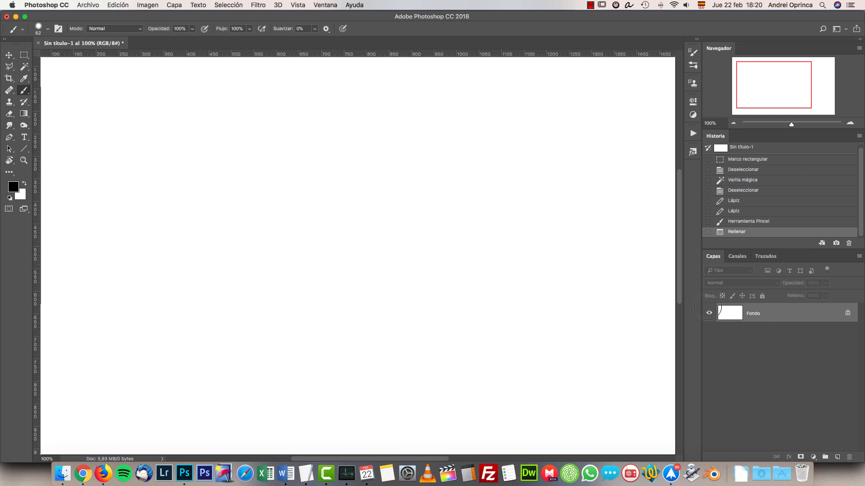
{"action": "left_click", "coordinate": [251, 197]}
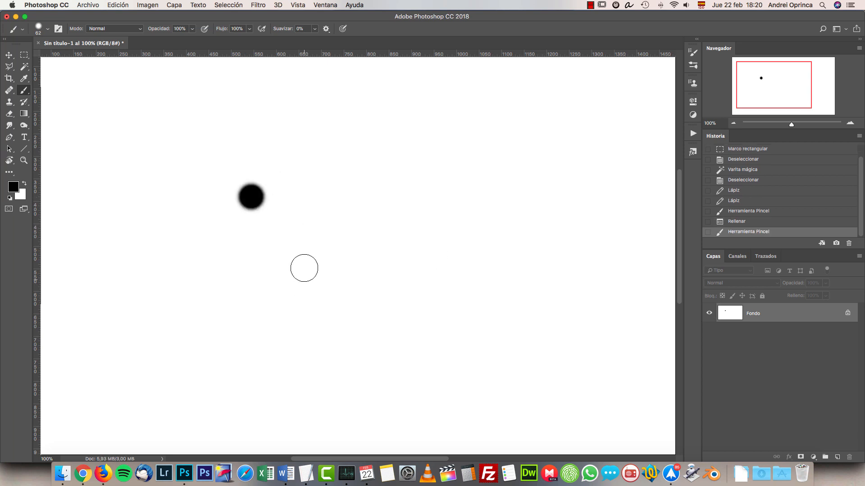
Set the brush hardness to 0% and stamp a soft-edged black dot to the right of the first one
{"action": "right_click", "coordinate": [330, 174]}
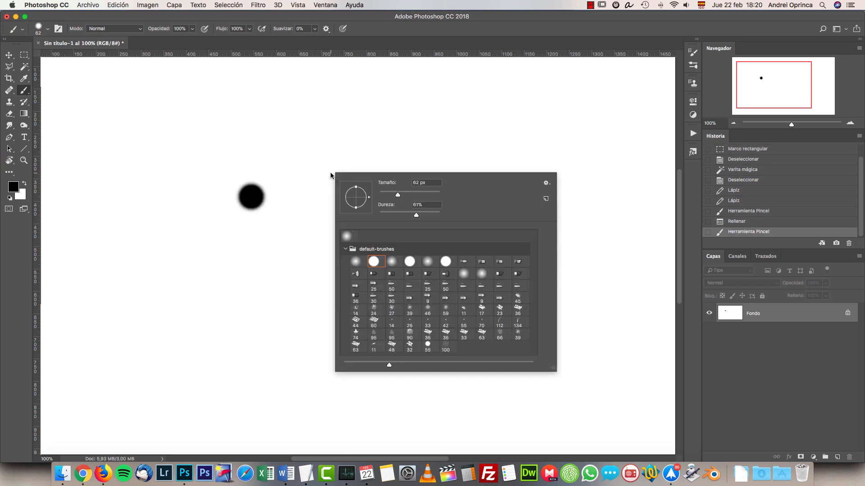
{"action": "left_click_drag", "start_coordinate": [415, 215], "coordinate": [339, 266]}
{"action": "left_click", "coordinate": [399, 129]}
{"action": "right_click", "coordinate": [399, 130]}
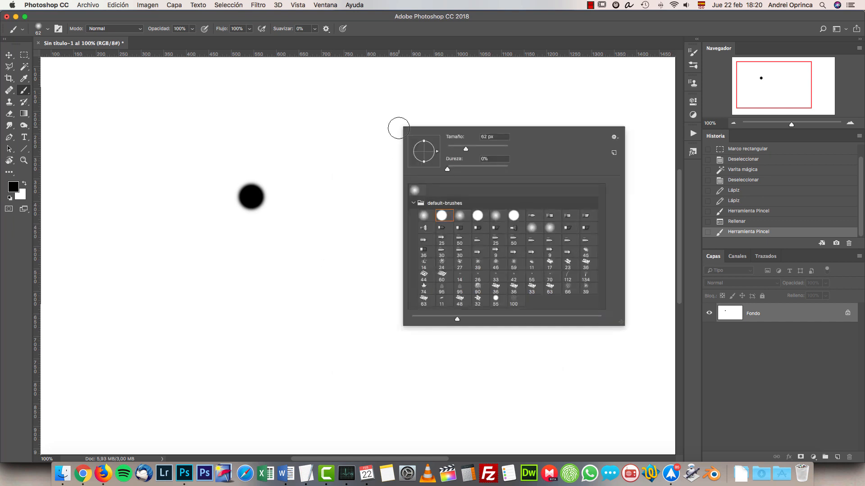
{"action": "left_click", "coordinate": [776, 337]}
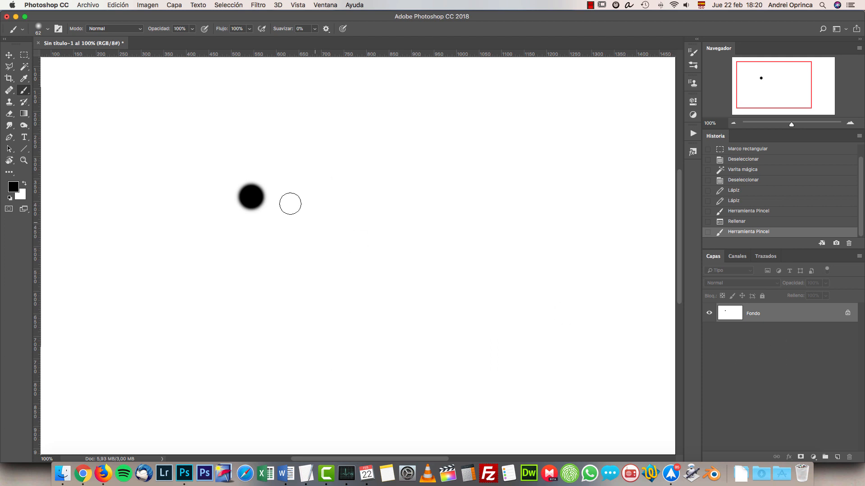
{"action": "left_click", "coordinate": [374, 182]}
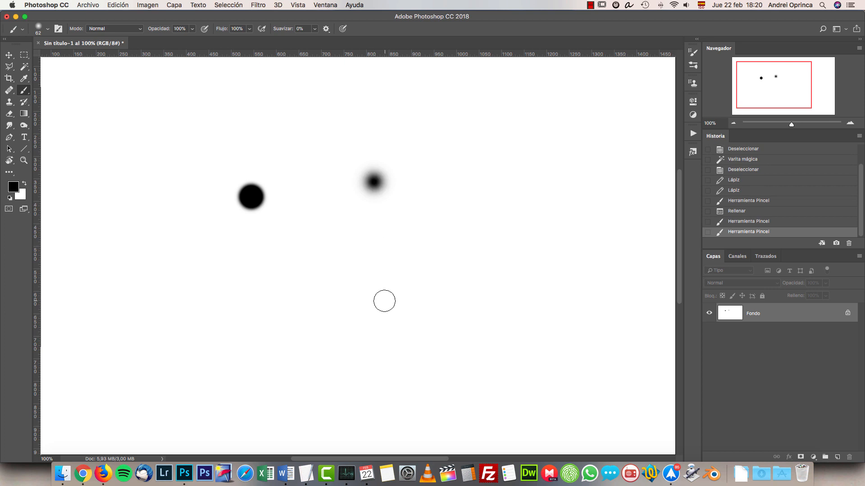
Raise the brush hardness to its maximum and stamp a sharp-edged black dot to the right of the soft one
{"action": "right_click", "coordinate": [415, 214]}
{"action": "key", "text": "Escape"}
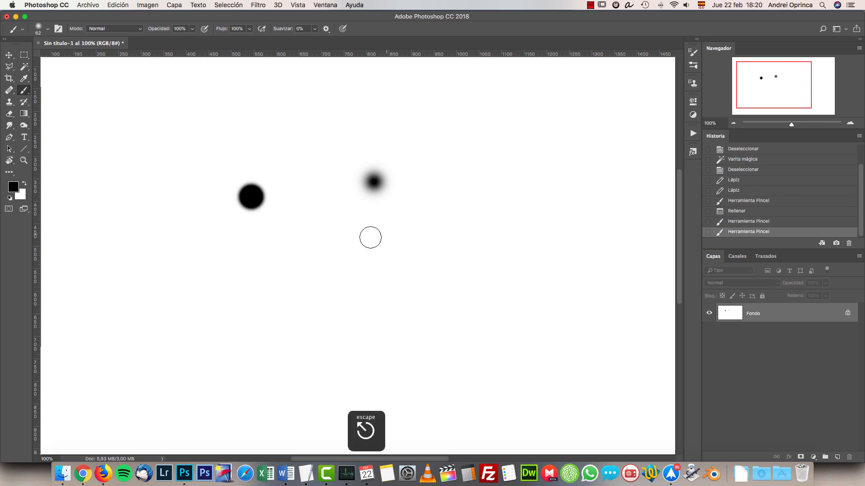
{"action": "right_click", "coordinate": [342, 212]}
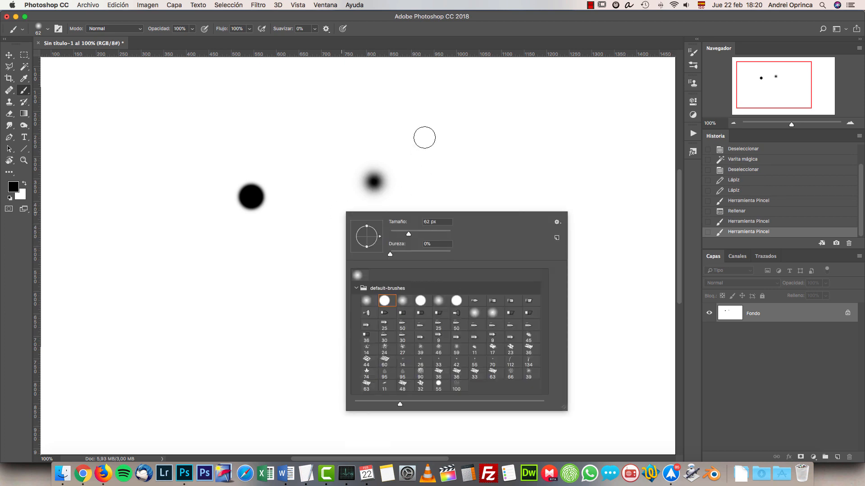
{"action": "left_click", "coordinate": [450, 252]}
{"action": "left_click", "coordinate": [451, 187]}
{"action": "left_click", "coordinate": [451, 187]}
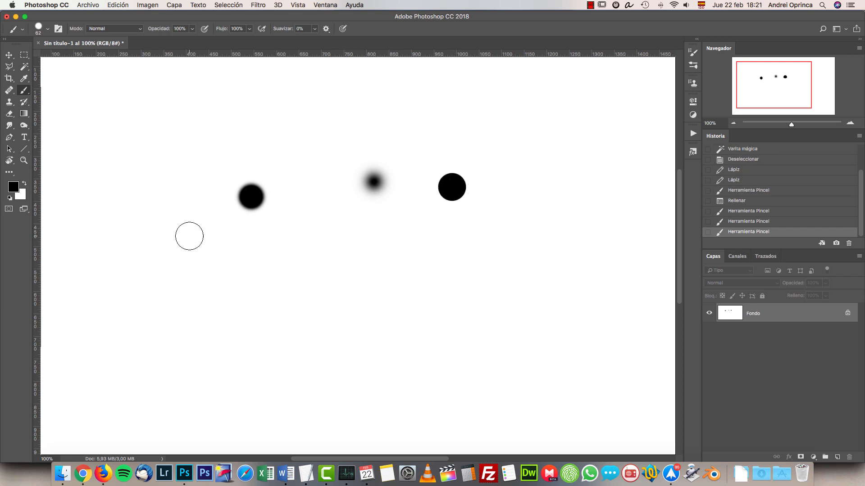
Swap the colours, fill the canvas with white to cover the dots, and activate the Type tool
{"action": "key", "text": "x"}
{"action": "key", "text": "alt+BackSpace"}
{"action": "left_click", "coordinate": [25, 138]}
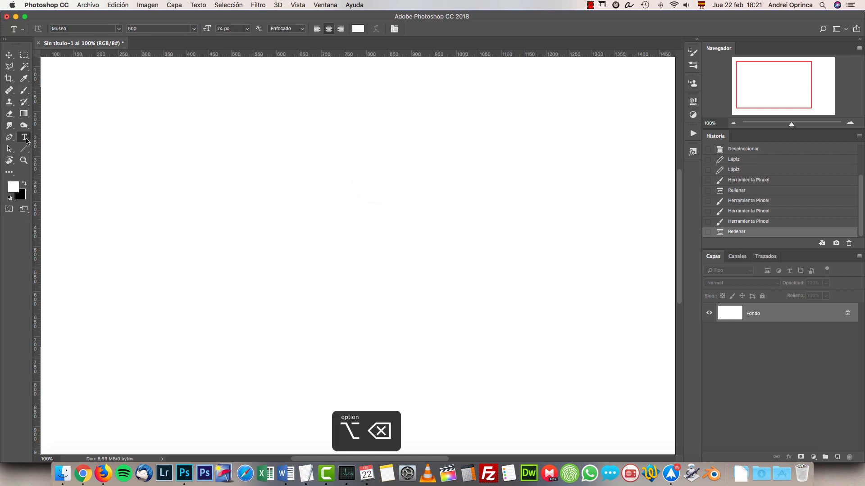
{"action": "right_click", "coordinate": [25, 138]}
{"action": "left_click", "coordinate": [22, 151]}
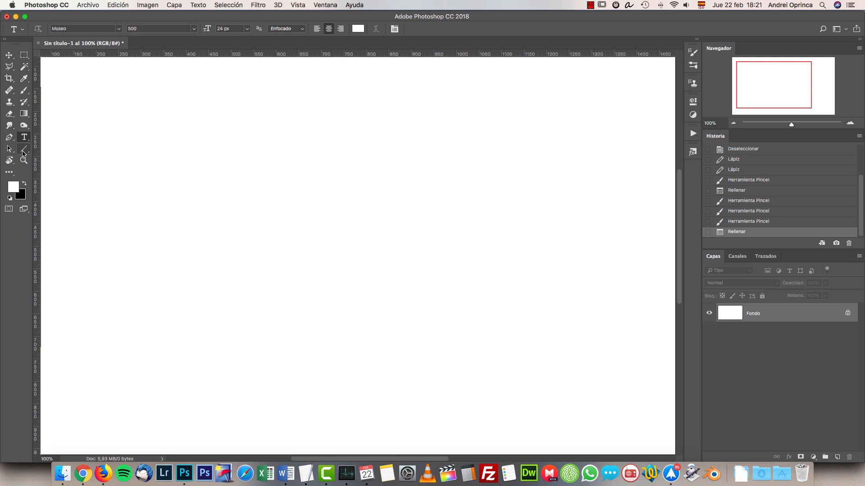
{"action": "left_click", "coordinate": [23, 151]}
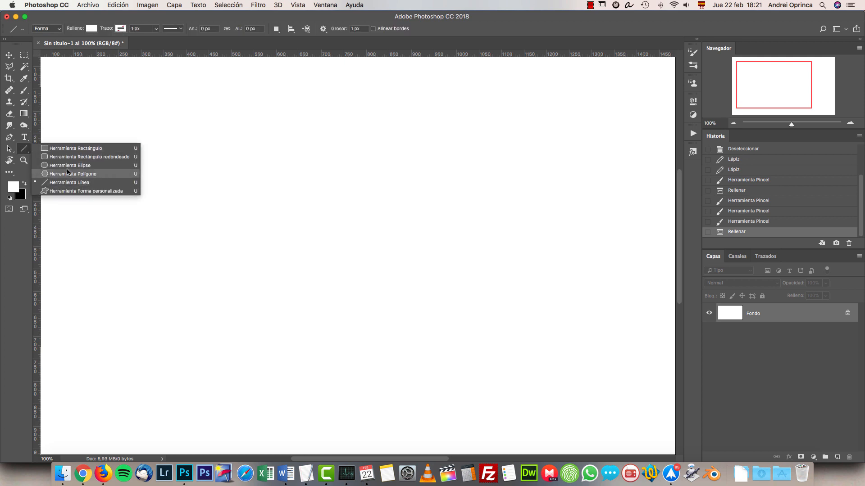
Draw a closed curved path with seven anchor points in the middle of the canvas using the Pen tool, and delete it
{"action": "left_click", "coordinate": [9, 140]}
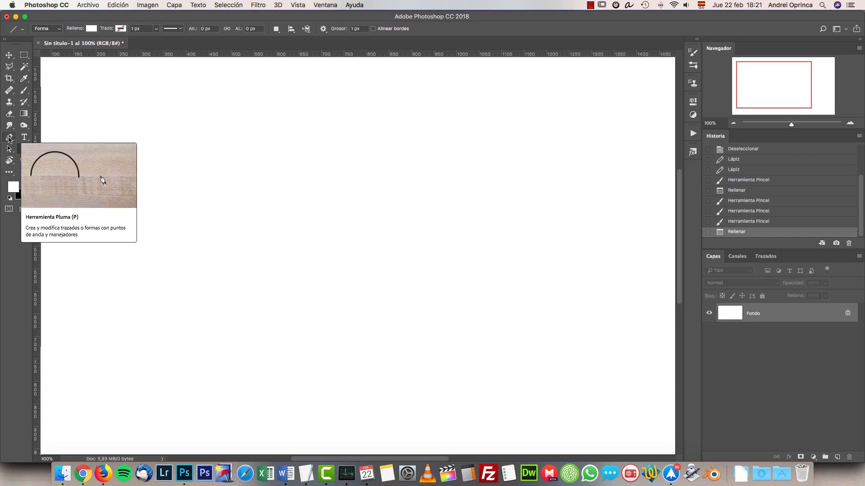
{"action": "left_click", "coordinate": [14, 140]}
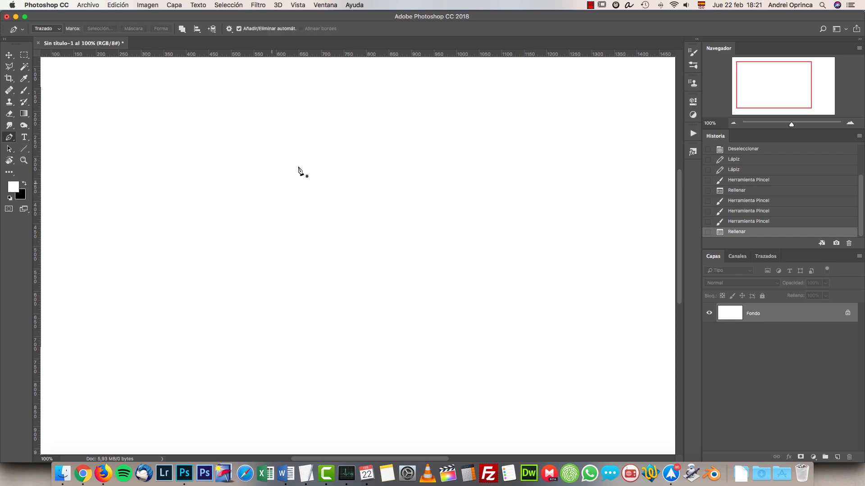
{"action": "left_click_drag", "start_coordinate": [222, 229], "coordinate": [251, 185]}
{"action": "left_click_drag", "start_coordinate": [355, 186], "coordinate": [393, 234]}
{"action": "left_click_drag", "start_coordinate": [403, 300], "coordinate": [354, 326]}
{"action": "mouse_move", "coordinate": [304, 310]}
{"action": "left_mouse_down"}
{"action": "mouse_move", "coordinate": [283, 273]}
{"action": "mouse_move", "coordinate": [239, 251]}
{"action": "mouse_move", "coordinate": [203, 280]}
{"action": "left_mouse_up"}
{"action": "left_click_drag", "start_coordinate": [188, 240], "coordinate": [192, 226]}
{"action": "left_click", "coordinate": [223, 229]}
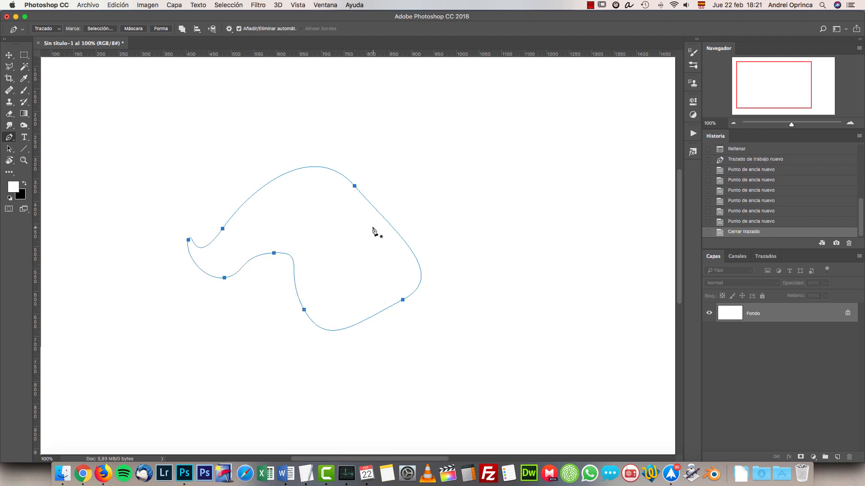
{"action": "key", "text": "Delete"}
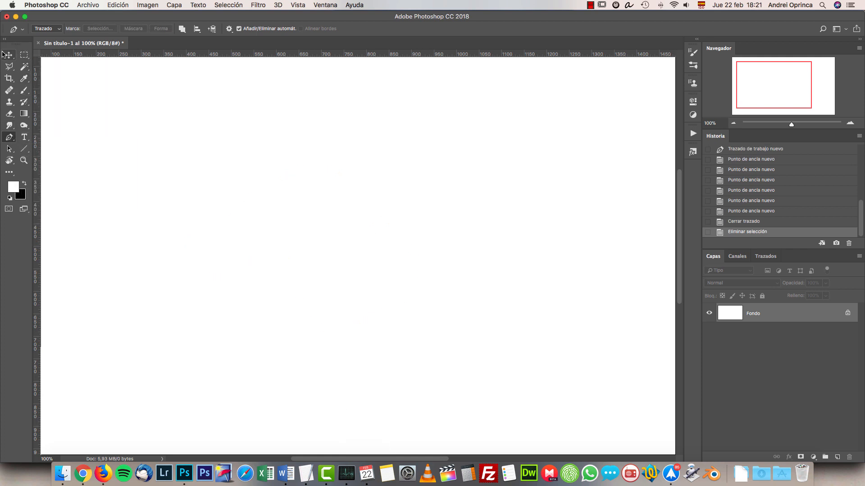
Activate the standard Eraser tool and reduce its size to 500 px
{"action": "left_click", "coordinate": [11, 113]}
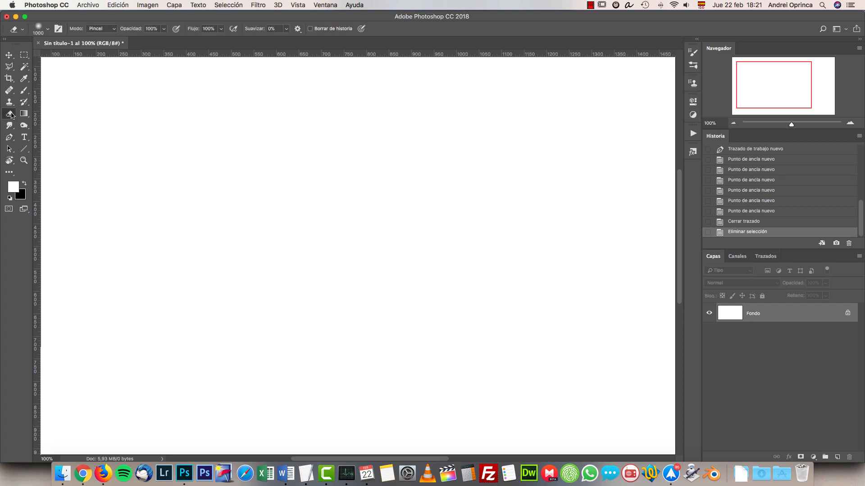
{"action": "right_click", "coordinate": [11, 115]}
{"action": "left_click", "coordinate": [69, 114]}
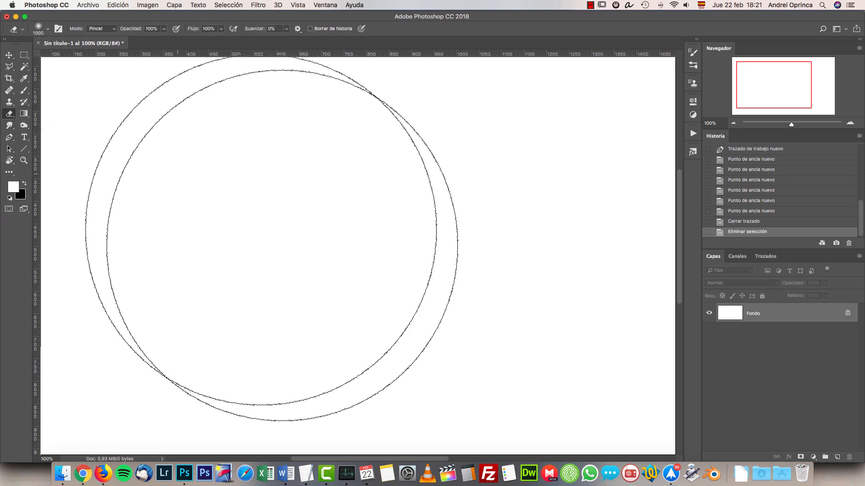
{"action": "key", "text": "bracketleft"}
{"action": "key", "text": "bracketleft"}
{"action": "key", "text": "bracketleft"}
{"action": "key", "text": "bracketleft"}
{"action": "key", "text": "bracketleft"}
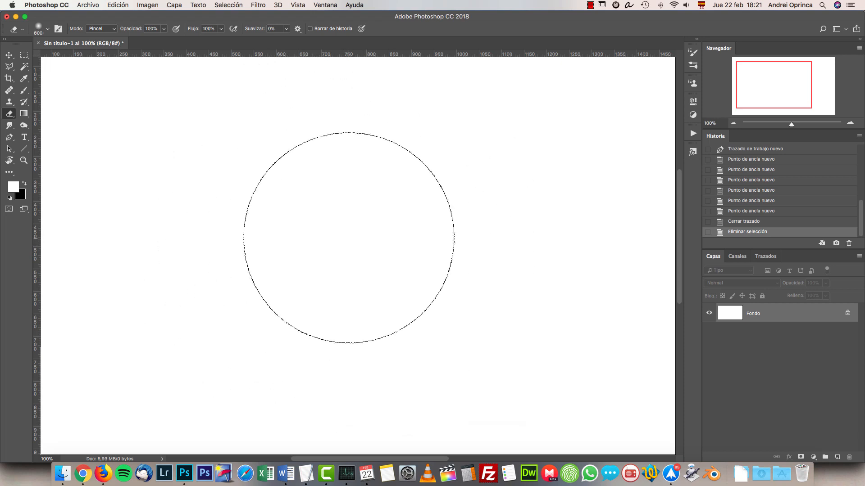
Try soft eraser strokes across the middle of the locked background layer, undoing each one
{"action": "left_click", "coordinate": [348, 237]}
{"action": "left_click_drag", "start_coordinate": [276, 257], "coordinate": [366, 270]}
{"action": "key", "text": "super+z"}
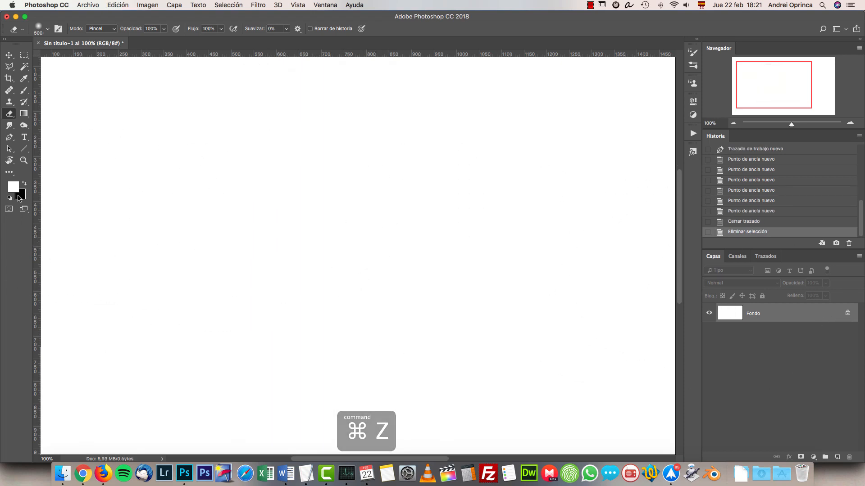
{"action": "mouse_move", "coordinate": [396, 222]}
{"action": "left_mouse_down"}
{"action": "mouse_move", "coordinate": [309, 222]}
{"action": "mouse_move", "coordinate": [413, 222]}
{"action": "mouse_move", "coordinate": [398, 195]}
{"action": "mouse_move", "coordinate": [379, 193]}
{"action": "left_mouse_up"}
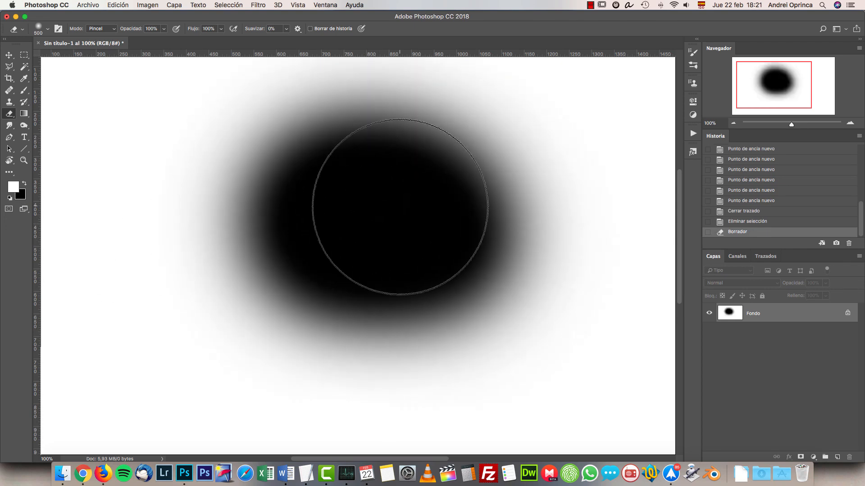
{"action": "key", "text": "super+z"}
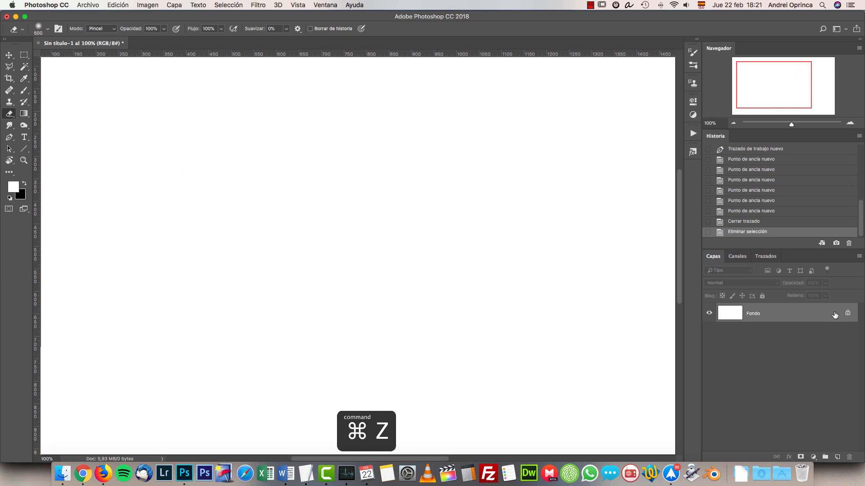
Unlock the background layer, try erasing across its middle, and undo both the erasing and the layer conversion
{"action": "left_click", "coordinate": [847, 312]}
{"action": "mouse_move", "coordinate": [263, 225]}
{"action": "left_mouse_down"}
{"action": "mouse_move", "coordinate": [310, 236]}
{"action": "mouse_move", "coordinate": [402, 218]}
{"action": "mouse_move", "coordinate": [438, 246]}
{"action": "mouse_move", "coordinate": [406, 212]}
{"action": "left_mouse_up"}
{"action": "key", "text": "super+z"}
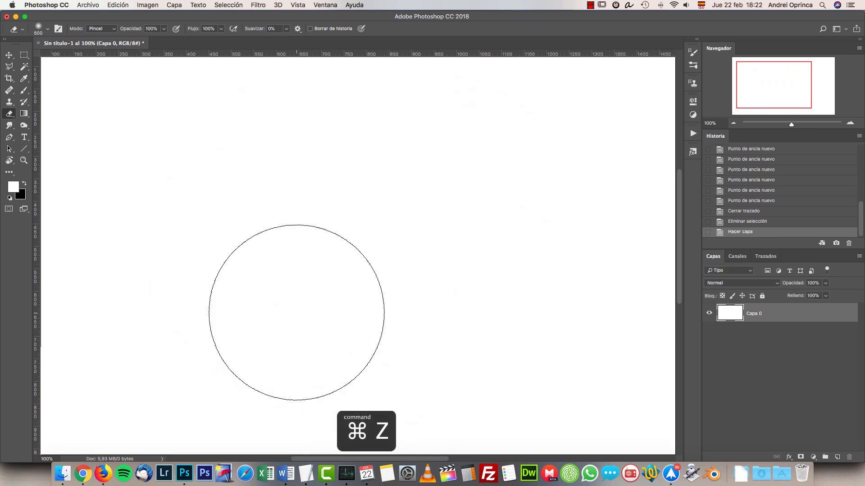
{"action": "key", "text": "alt+super+z"}
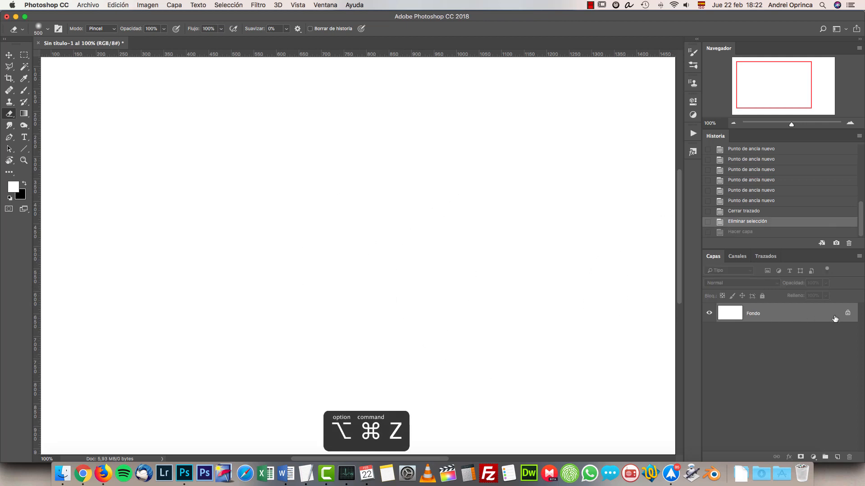
{"action": "left_click", "coordinate": [9, 173]}
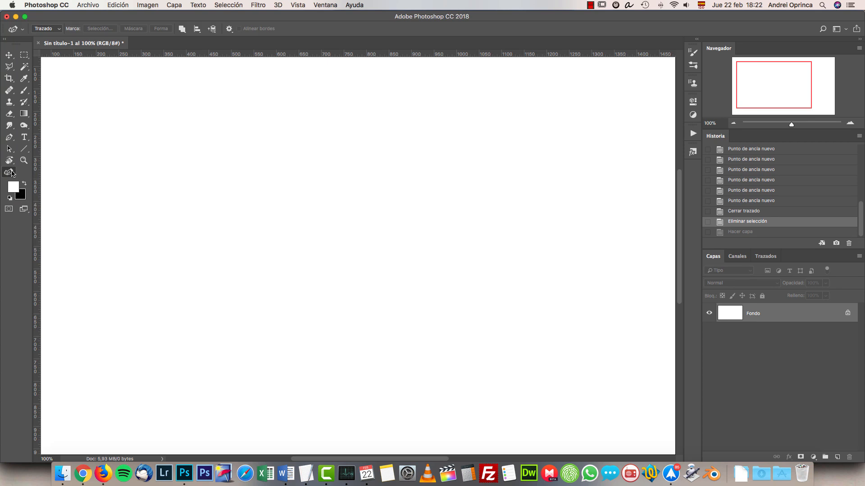
{"action": "left_click", "coordinate": [11, 158]}
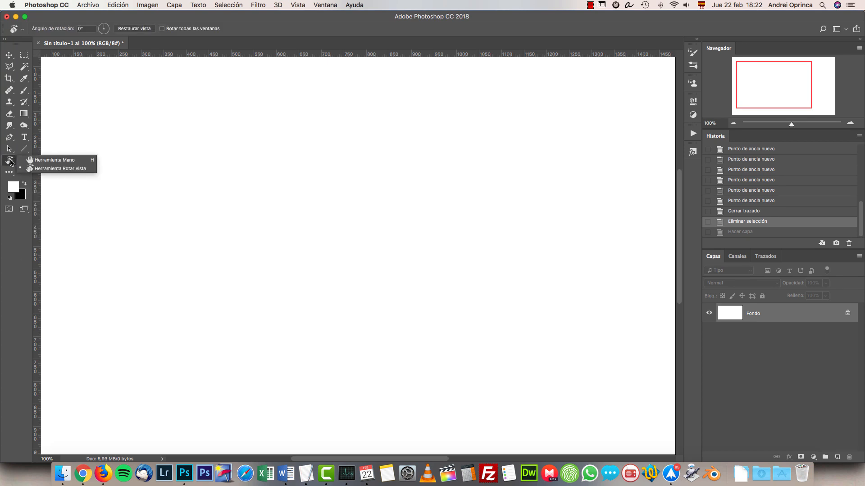
{"action": "left_click", "coordinate": [9, 163]}
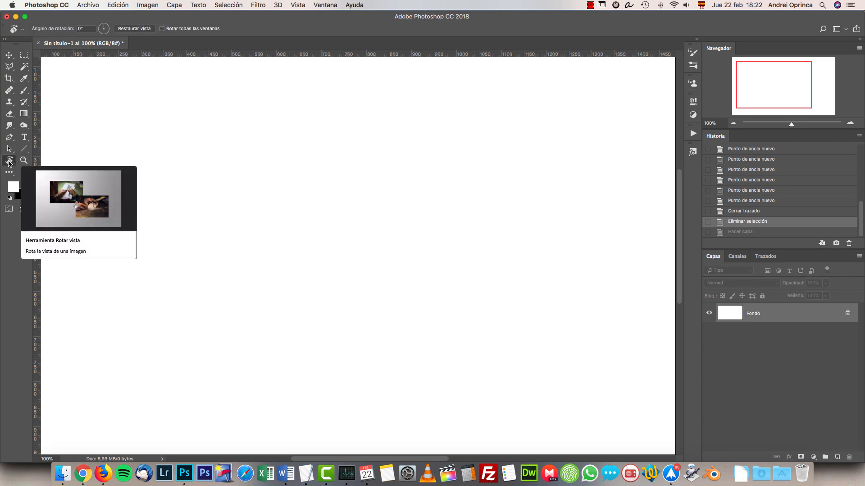
Try the Zoom tool at 500%, about 10% and 100%, and fit the whole canvas in view
{"action": "left_click", "coordinate": [25, 161]}
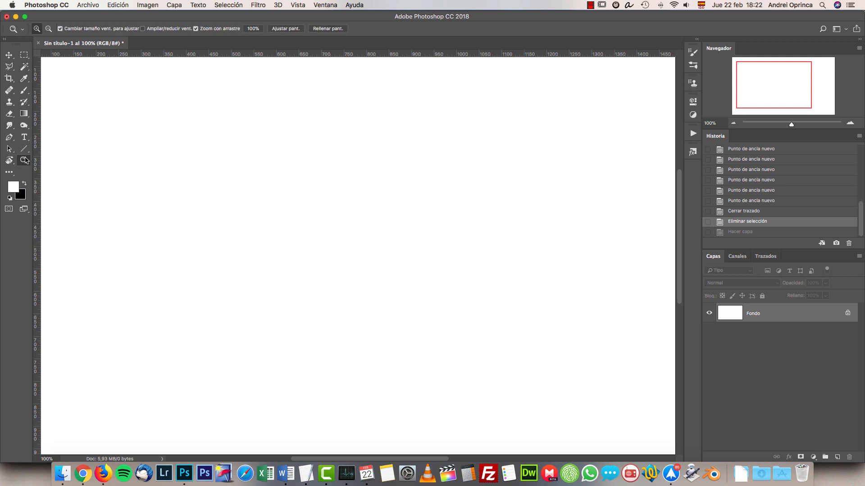
{"action": "left_click_drag", "start_coordinate": [227, 213], "coordinate": [317, 253]}
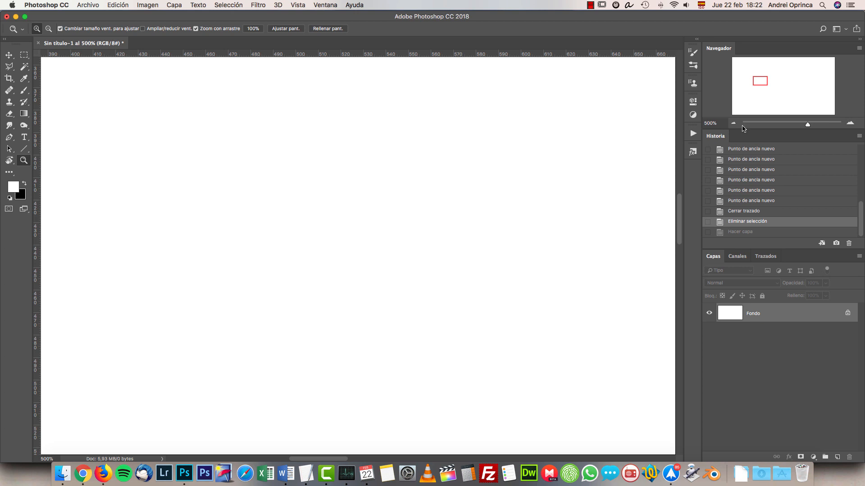
{"action": "left_click_drag", "start_coordinate": [807, 125], "coordinate": [774, 125]}
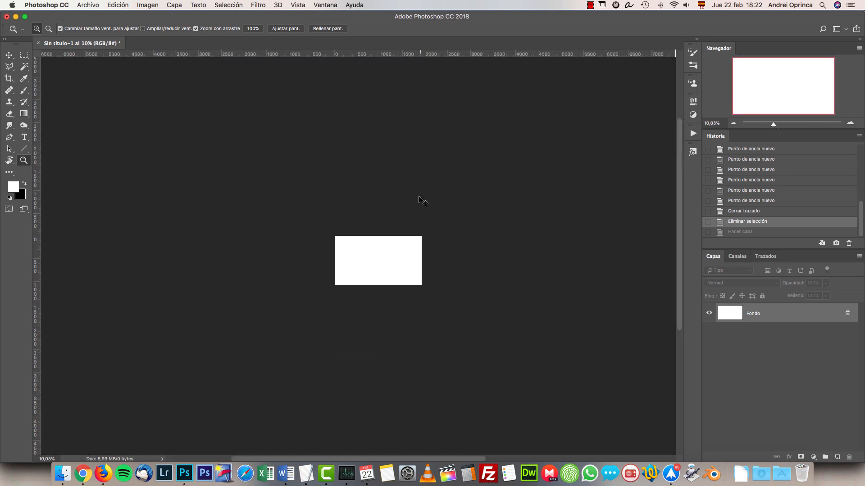
{"action": "key", "text": "super+1"}
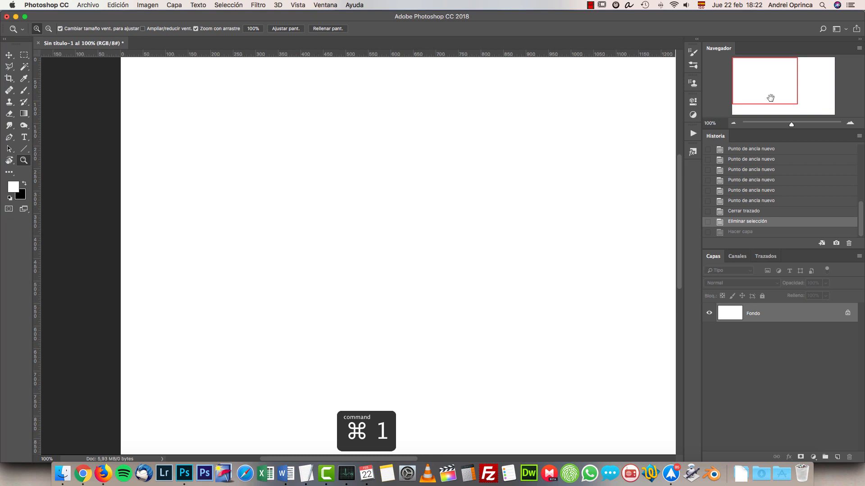
{"action": "key", "text": "super+0"}
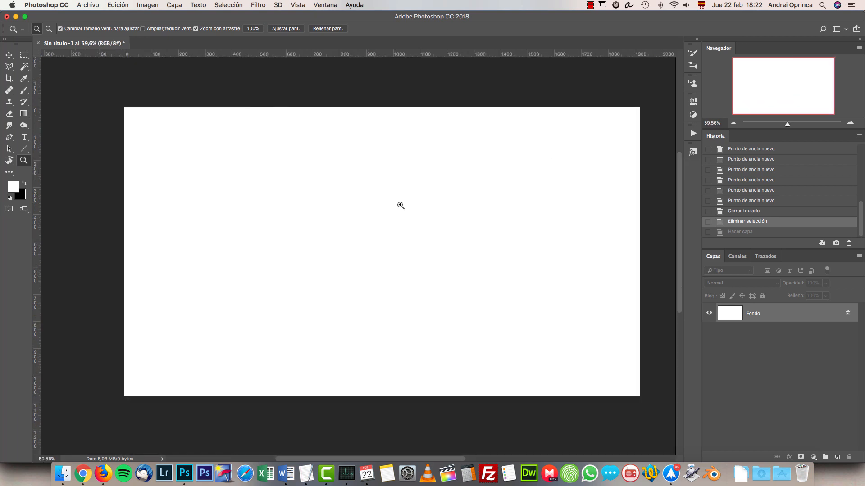
{"action": "left_click_drag", "start_coordinate": [454, 242], "coordinate": [439, 256]}
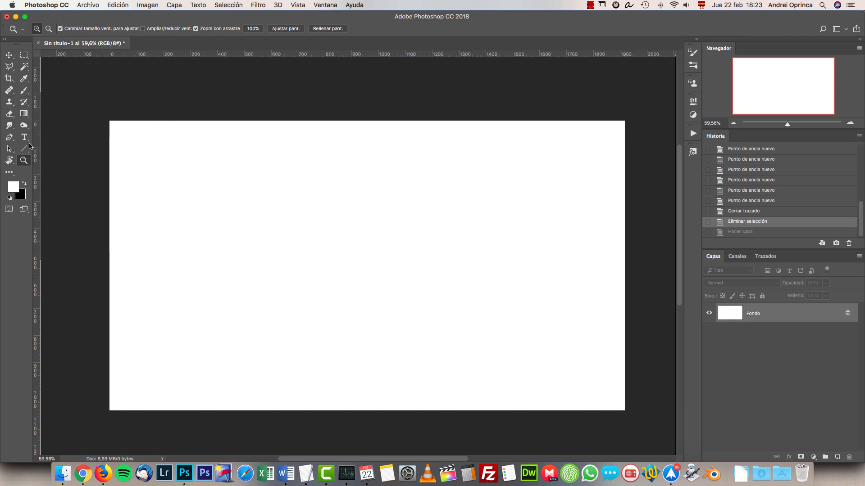
{"action": "left_click", "coordinate": [24, 126]}
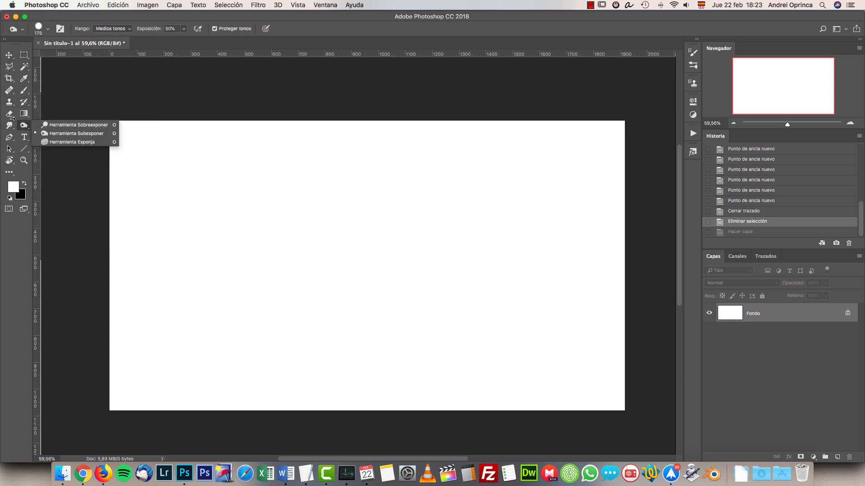
{"action": "left_click", "coordinate": [9, 56]}
{"action": "left_click", "coordinate": [27, 55]}
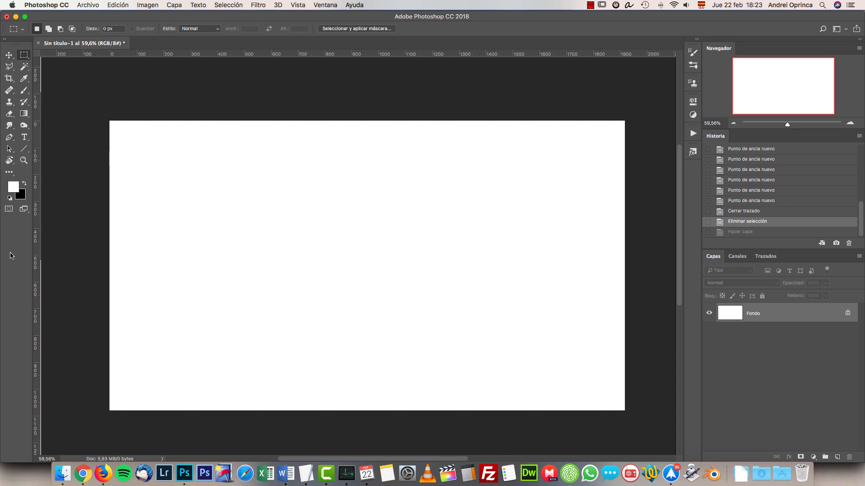
Set the foreground colour to a light coral red
{"action": "left_click", "coordinate": [14, 186]}
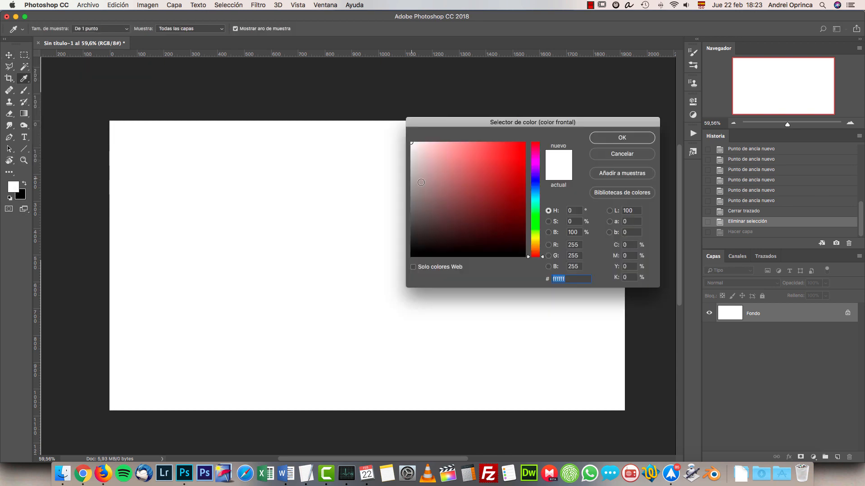
{"action": "left_click", "coordinate": [471, 157]}
{"action": "left_click", "coordinate": [622, 138]}
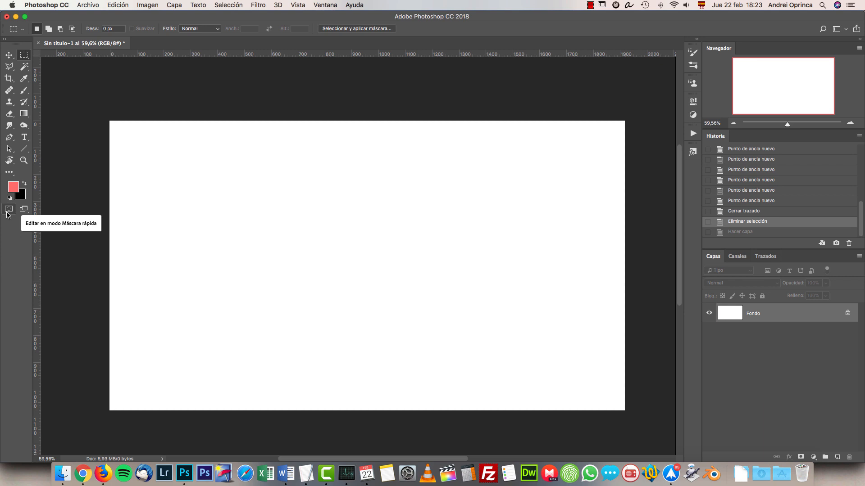
Switch from the Magic Wand to the Quick Selection tool
{"action": "mouse_move", "coordinate": [24, 67]}
{"action": "left_mouse_down"}
{"action": "mouse_move", "coordinate": [54, 77]}
{"action": "mouse_move", "coordinate": [75, 68]}
{"action": "mouse_move", "coordinate": [26, 69]}
{"action": "mouse_move", "coordinate": [81, 68]}
{"action": "left_mouse_up"}
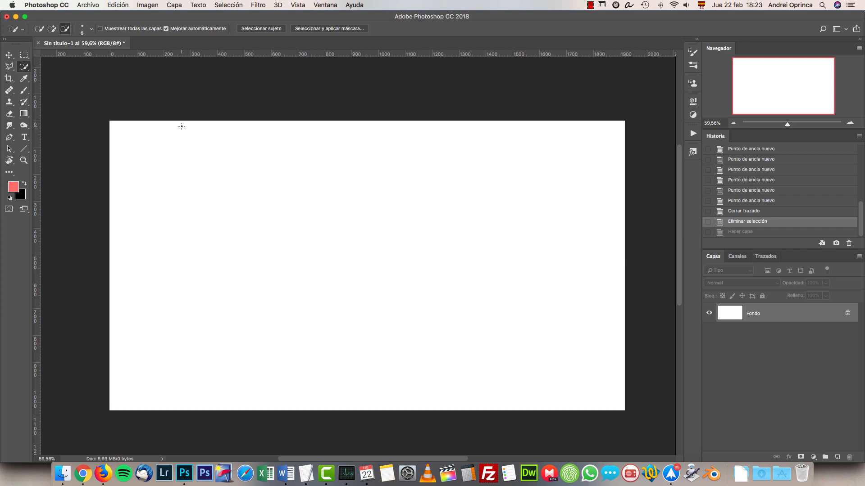
{"action": "left_click_drag", "start_coordinate": [367, 208], "coordinate": [423, 205]}
{"action": "scroll", "coordinate": [273, 187], "scroll_direction": "up", "scroll_amount": 5}
{"action": "scroll", "coordinate": [269, 187], "scroll_direction": "down", "scroll_amount": 10}
{"action": "scroll", "coordinate": [267, 190], "scroll_direction": "up", "scroll_amount": 5}
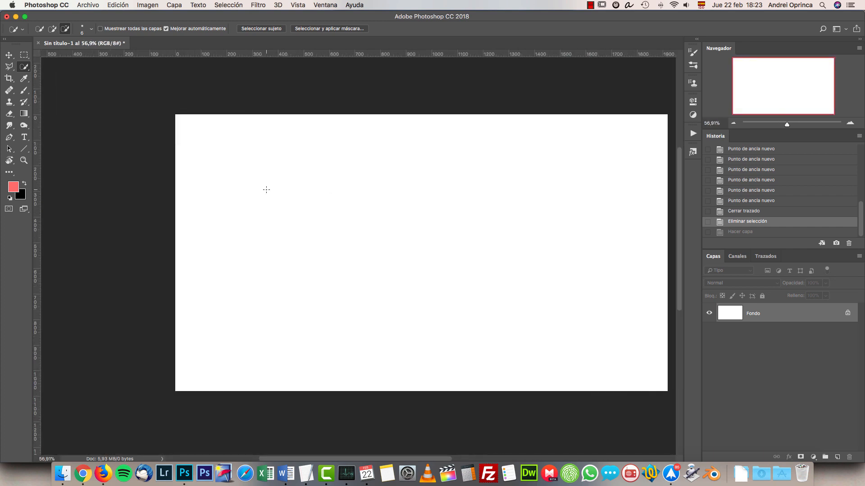
{"action": "left_click_drag", "start_coordinate": [420, 249], "coordinate": [351, 236]}
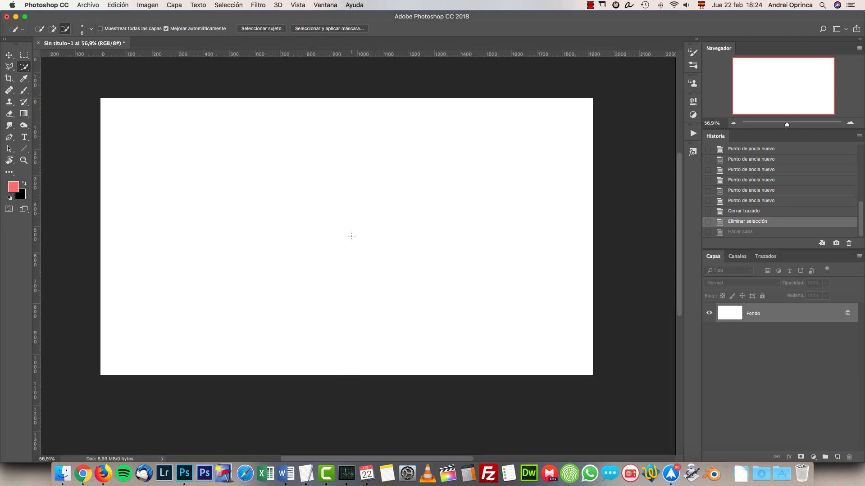